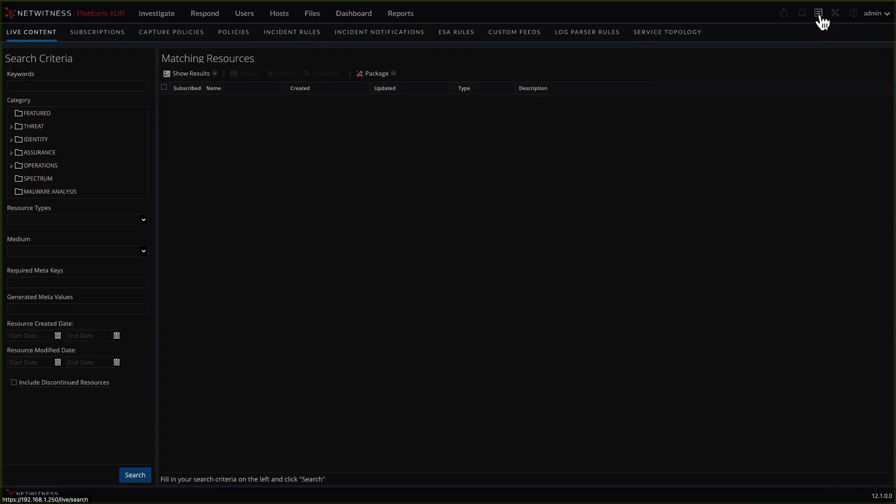
- Examine the policy Content Library's feeds, application rules, log devices, Lua parsers, event stream analysis rules and bundles
{"action": "left_click", "coordinate": [233, 33]}
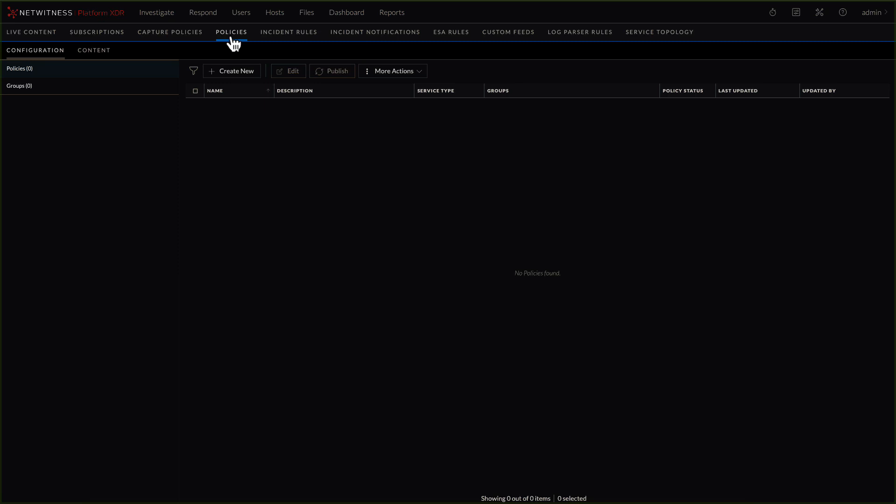
{"action": "left_click", "coordinate": [109, 59]}
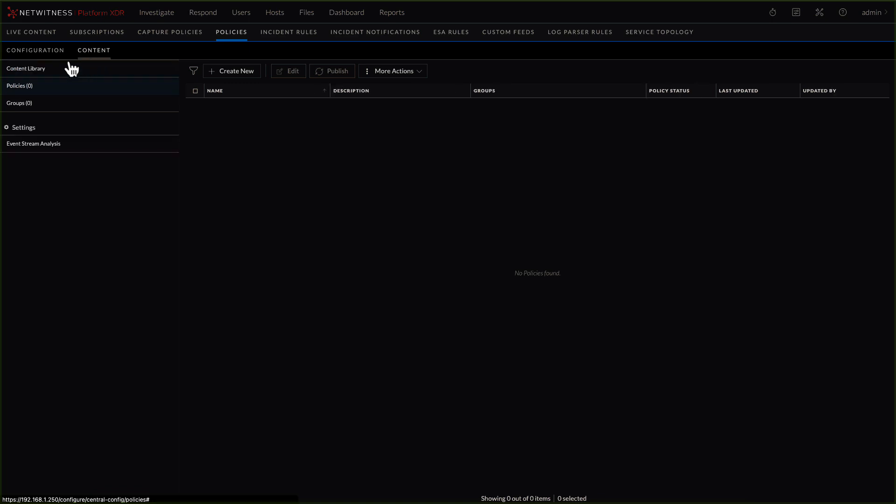
{"action": "left_click", "coordinate": [32, 69]}
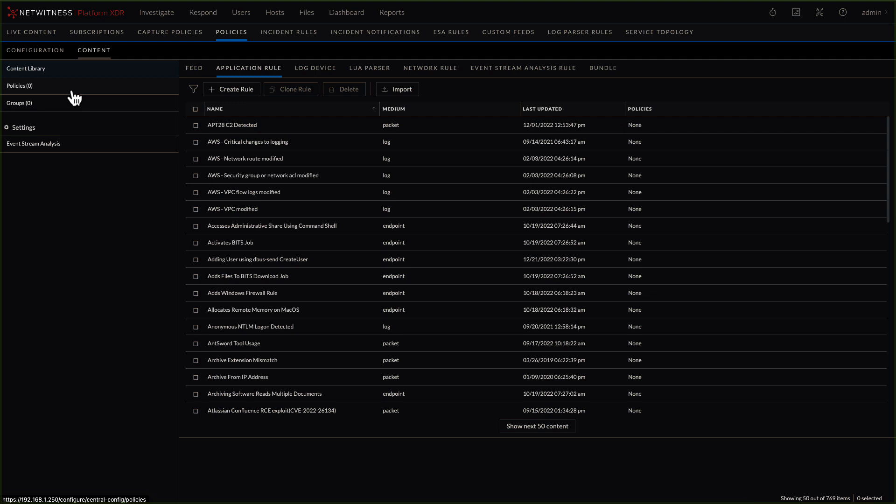
{"action": "left_click", "coordinate": [192, 72]}
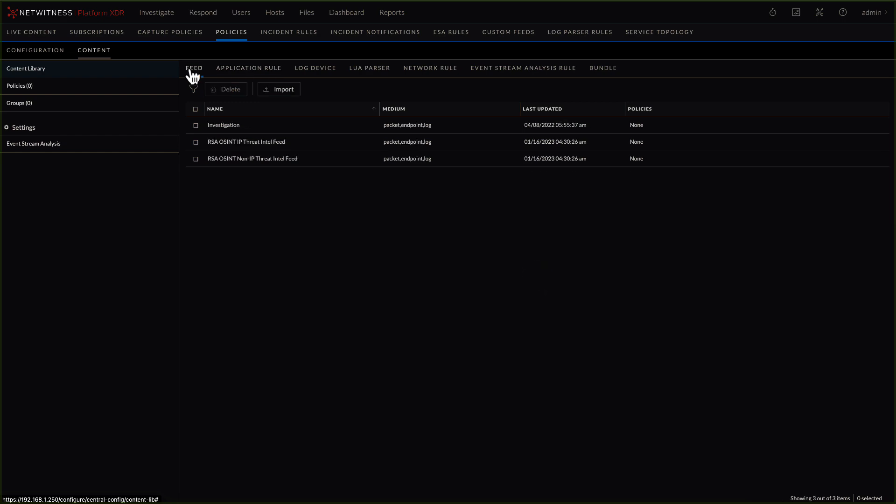
{"action": "left_click", "coordinate": [250, 74]}
{"action": "left_click", "coordinate": [303, 75]}
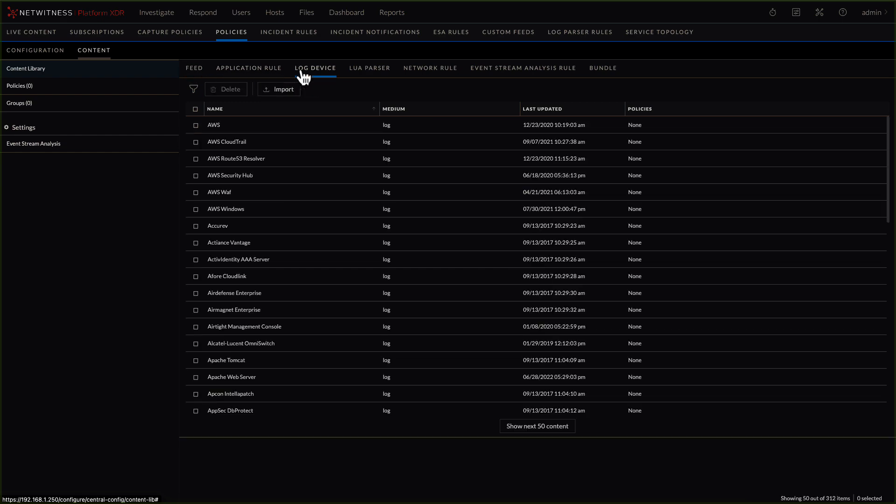
{"action": "left_click", "coordinate": [361, 73]}
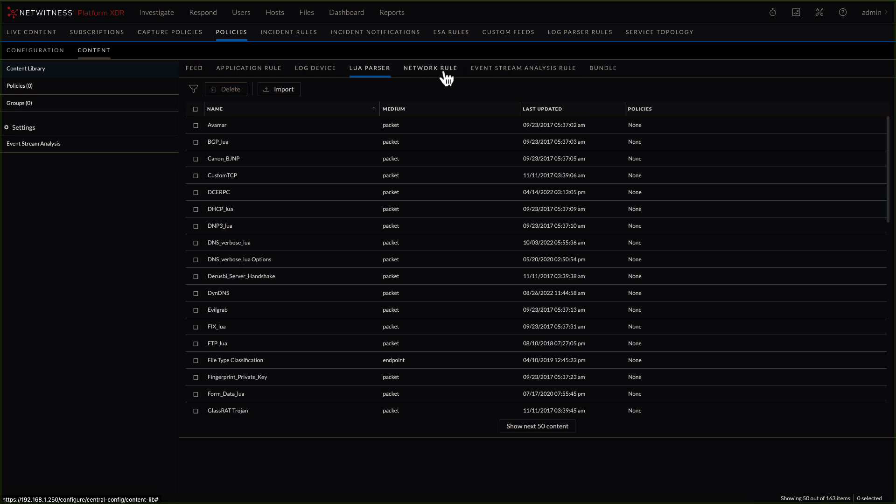
{"action": "left_click", "coordinate": [494, 76]}
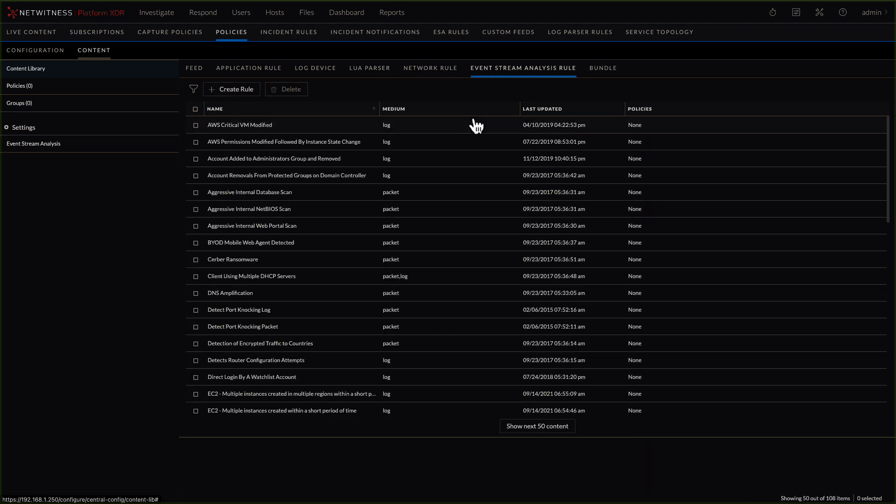
{"action": "left_click", "coordinate": [602, 70]}
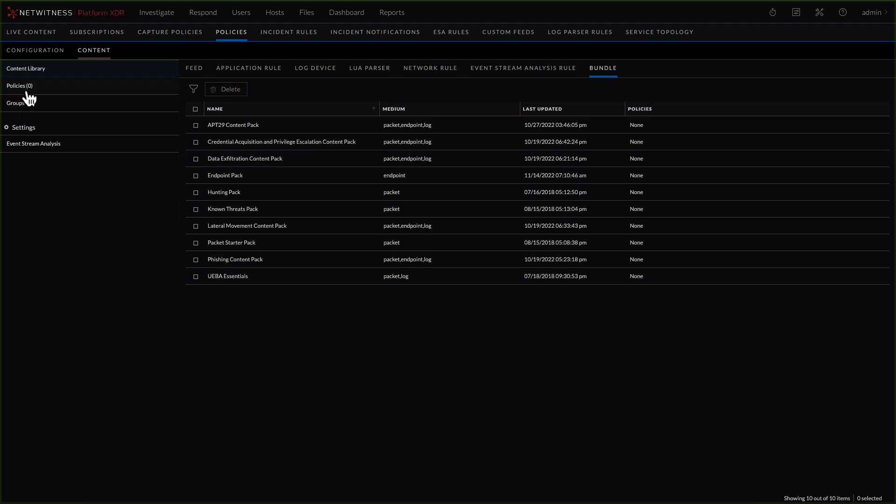
- Create a configuration group named Decoder-Group with Decoder as its service type
{"action": "left_click", "coordinate": [42, 52]}
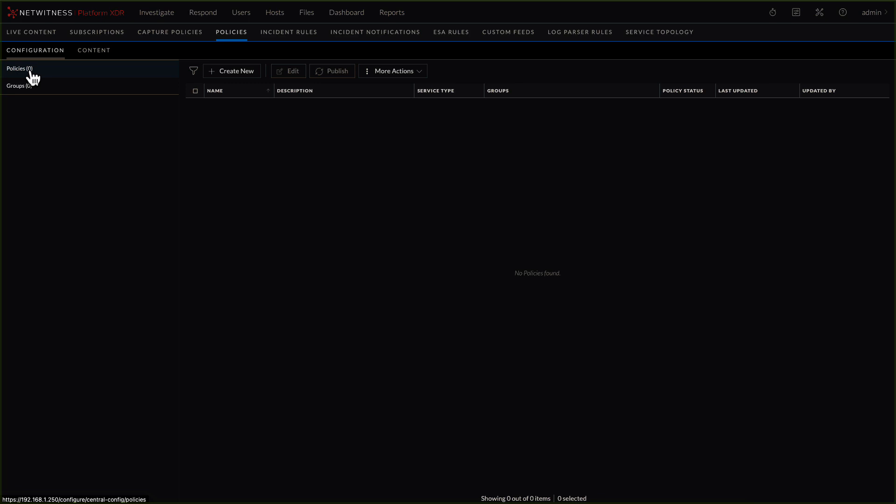
{"action": "left_click", "coordinate": [21, 91]}
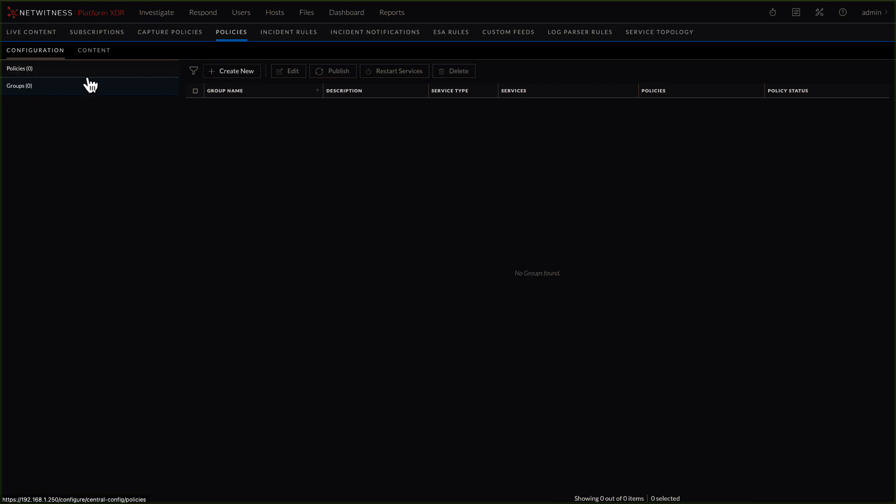
{"action": "left_click", "coordinate": [238, 72]}
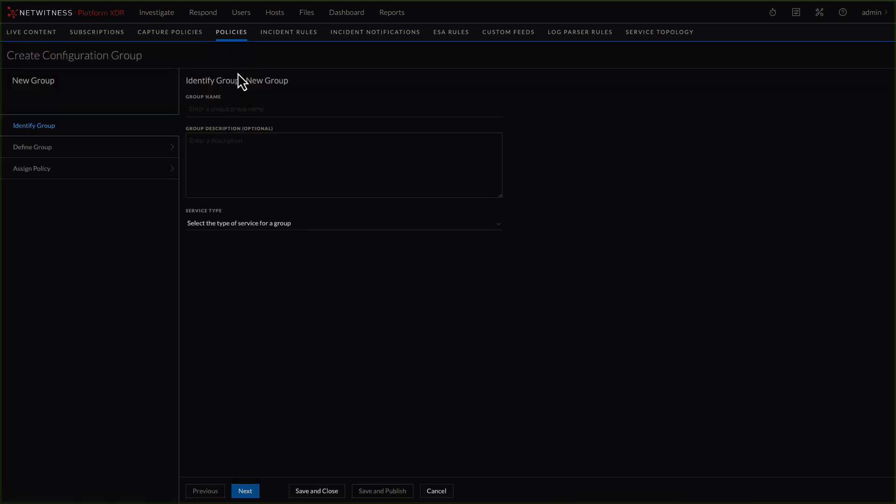
{"action": "left_click", "coordinate": [225, 111]}
{"action": "type", "text": "Decoder-Group"}
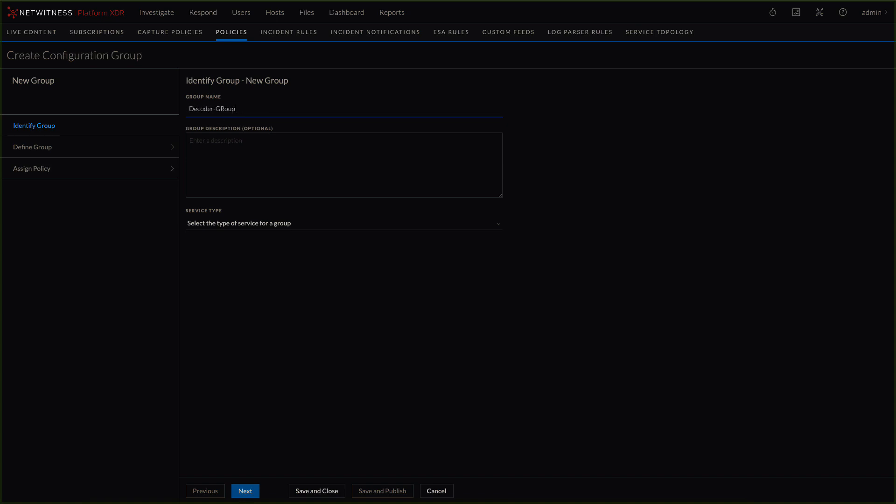
{"action": "left_click", "coordinate": [284, 224]}
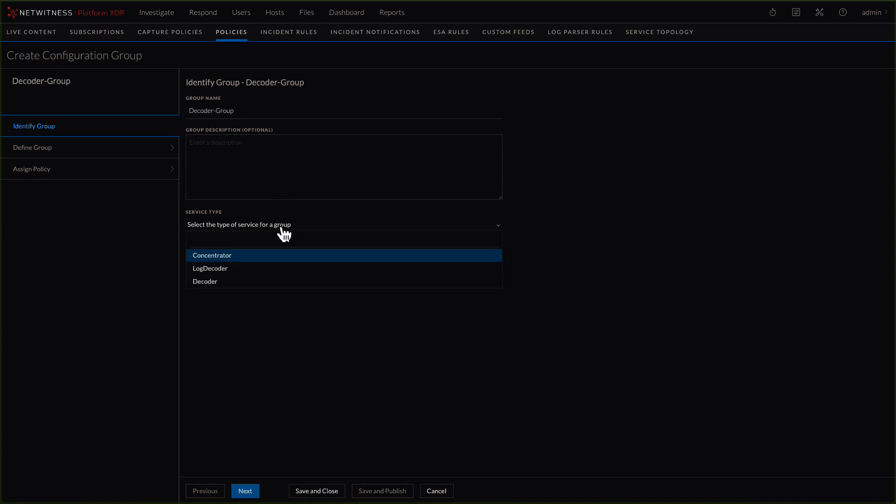
{"action": "left_click", "coordinate": [214, 281]}
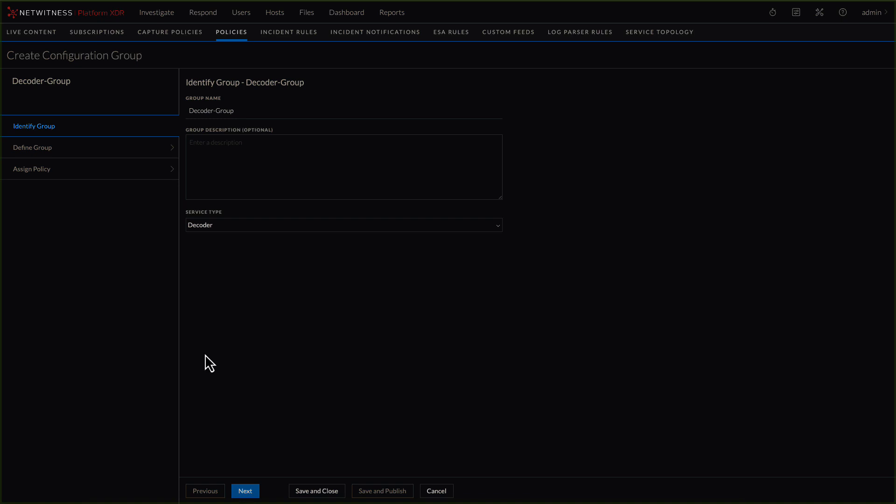
{"action": "left_click", "coordinate": [249, 494]}
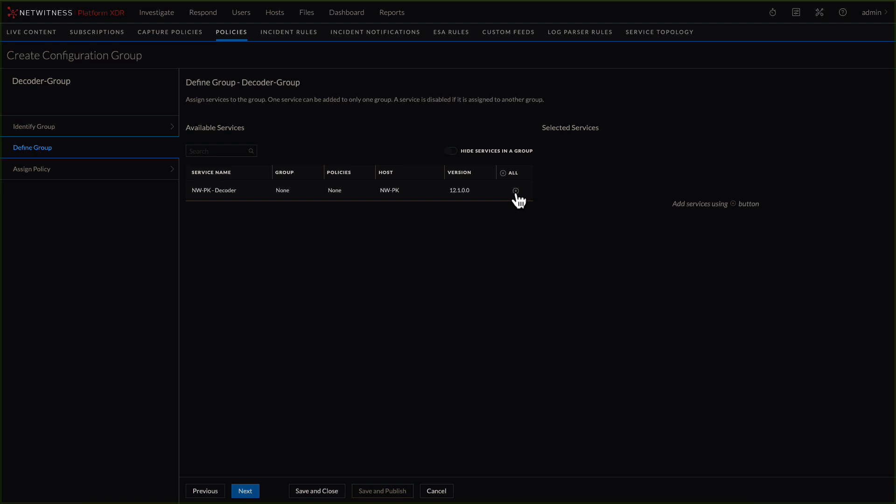
- Add the NW-PK - Decoder service to the group and save the group without a policy
{"action": "left_click", "coordinate": [516, 192]}
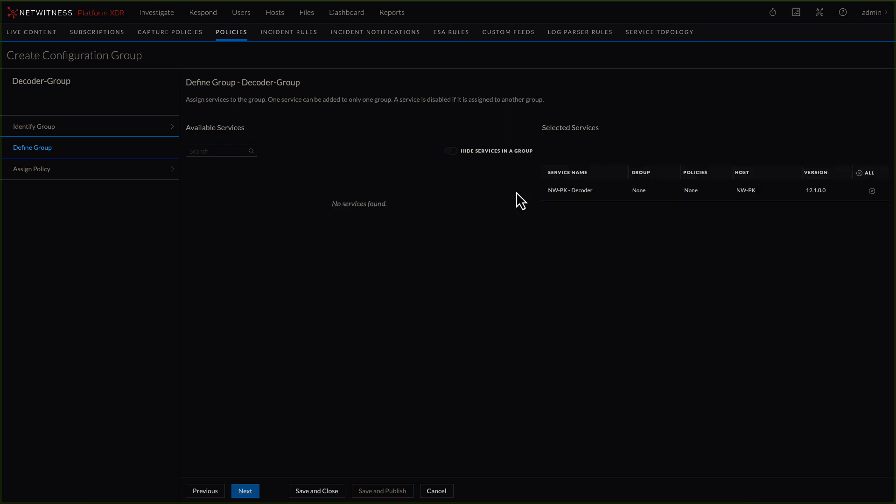
{"action": "left_click", "coordinate": [246, 491]}
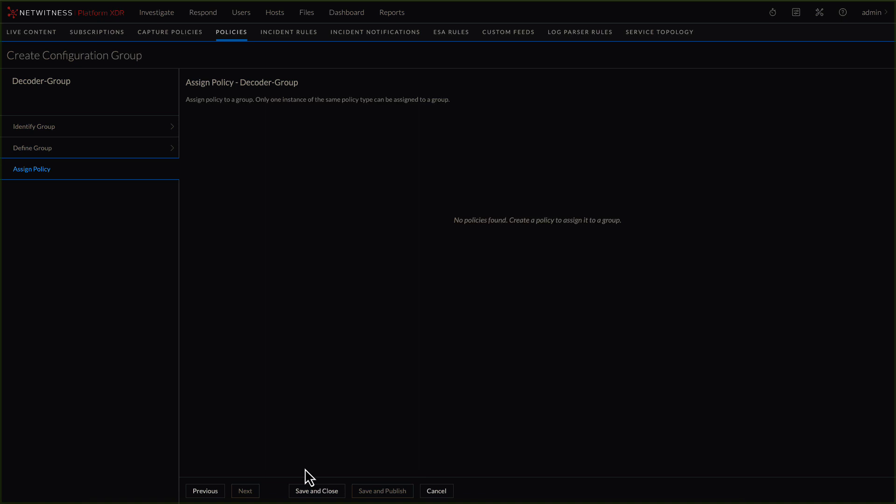
{"action": "left_click", "coordinate": [317, 491]}
- Create a configuration policy named Decoder-Policy with service type Decoder, without cloning an existing service
{"action": "left_click", "coordinate": [18, 74]}
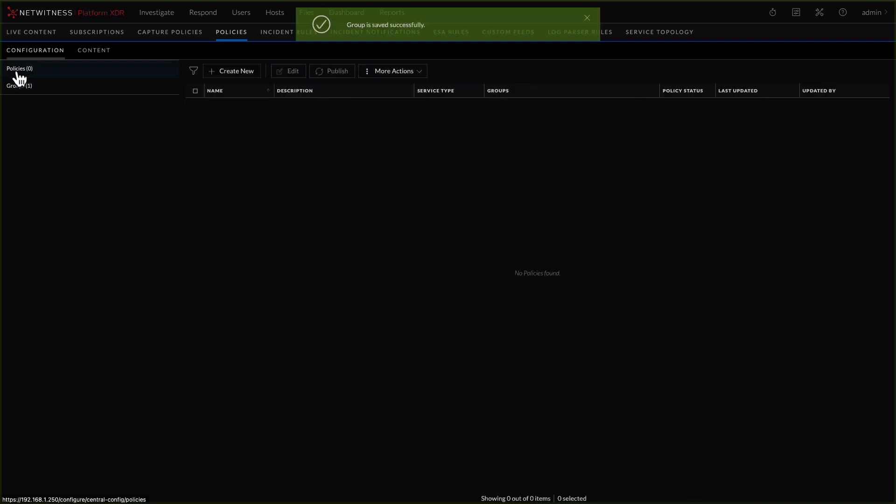
{"action": "left_click", "coordinate": [242, 74]}
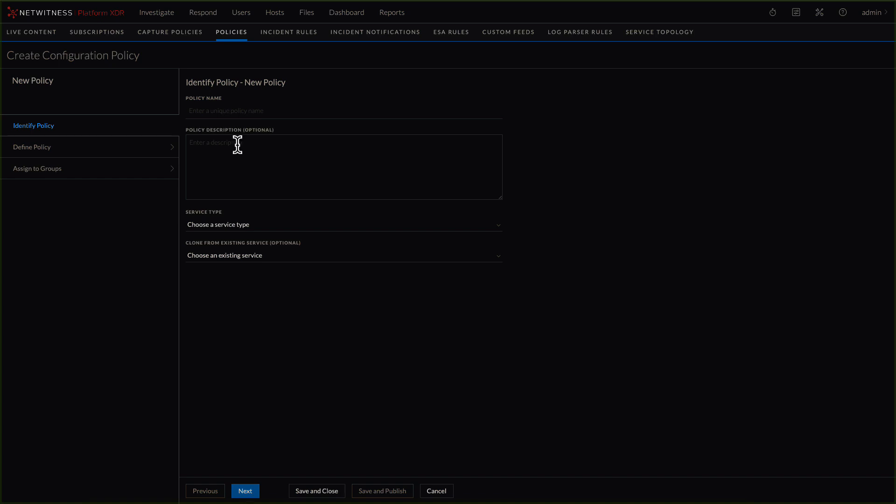
{"action": "left_click", "coordinate": [233, 112]}
{"action": "type", "text": "Decoder-"}
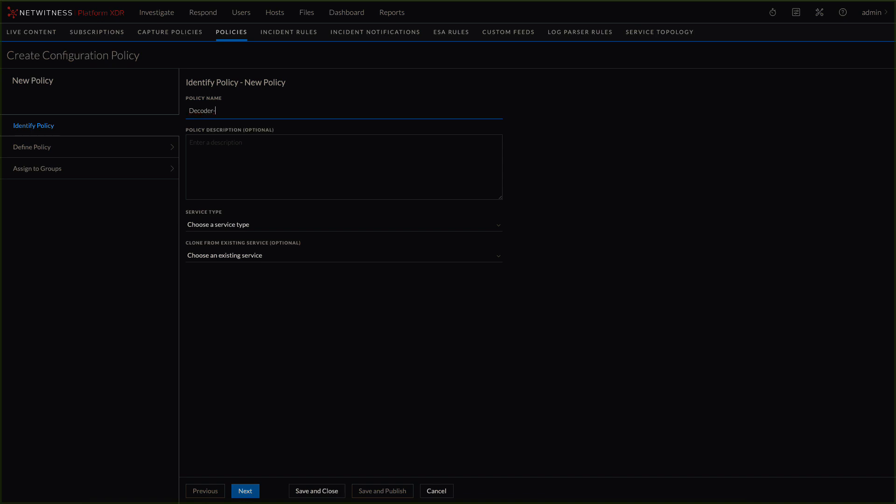
{"action": "type", "text": "Policy"}
{"action": "left_click", "coordinate": [220, 230]}
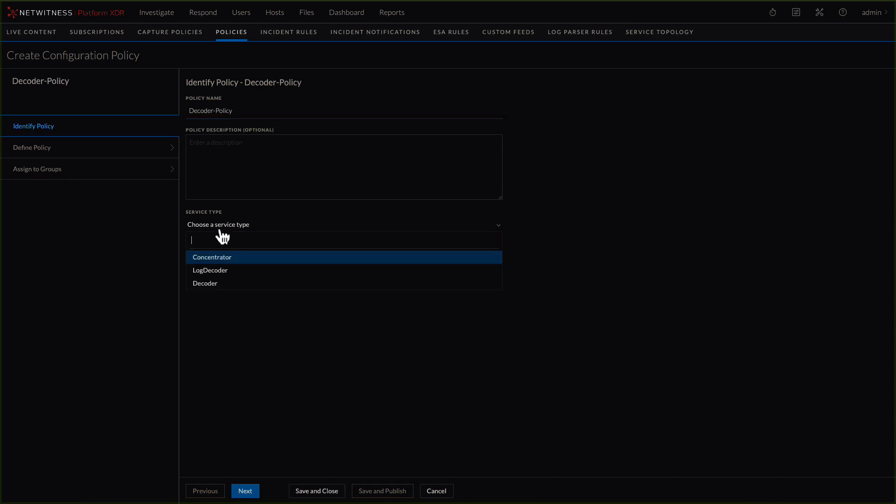
{"action": "left_click", "coordinate": [213, 283]}
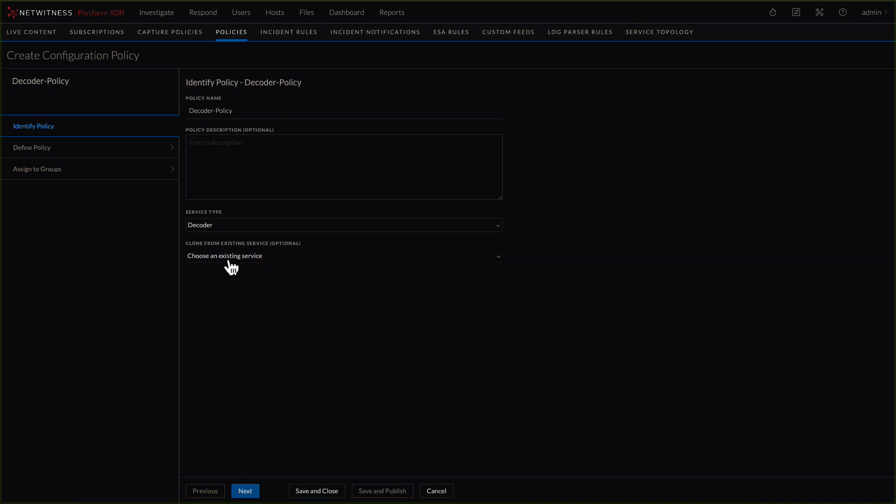
{"action": "left_click", "coordinate": [230, 263]}
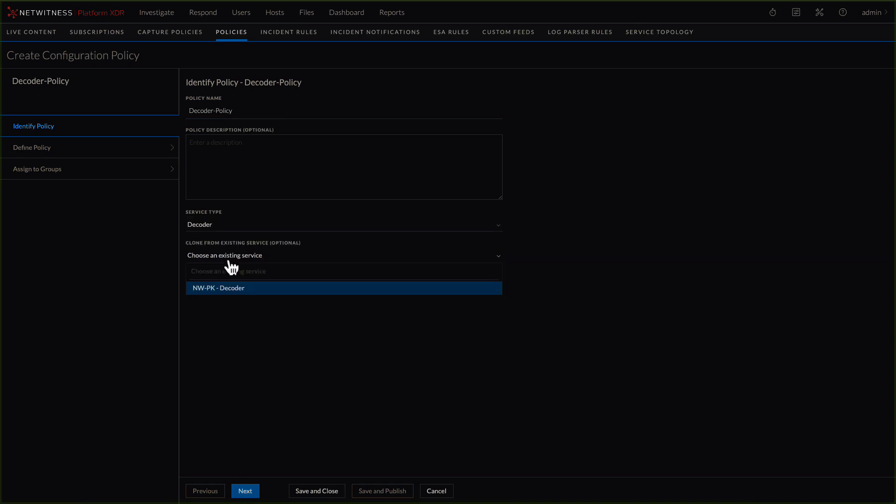
{"action": "left_click", "coordinate": [264, 352]}
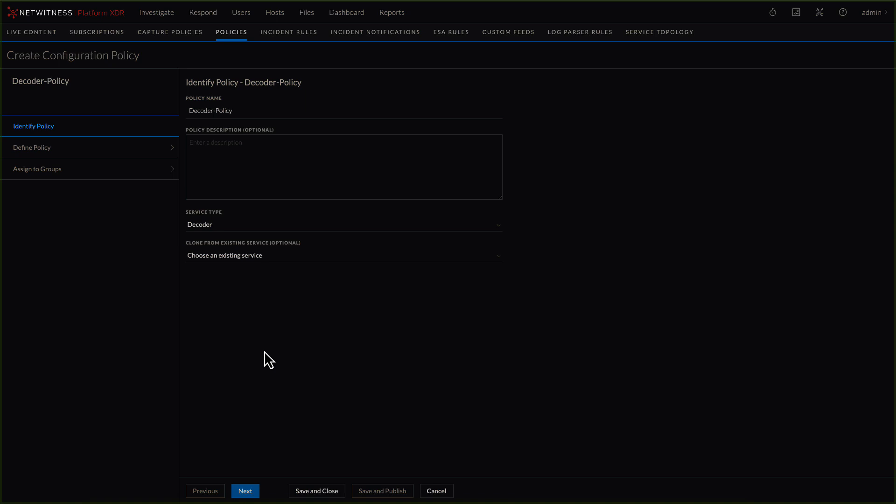
{"action": "left_click", "coordinate": [245, 491]}
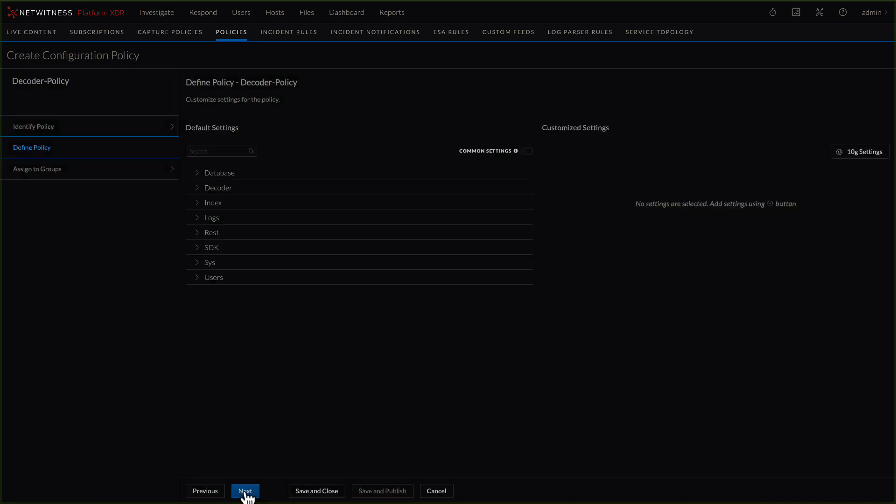
- Add the Index setting Enable Background Reindexing to the policy's customized settings and set it to Disabled
{"action": "left_click", "coordinate": [198, 204]}
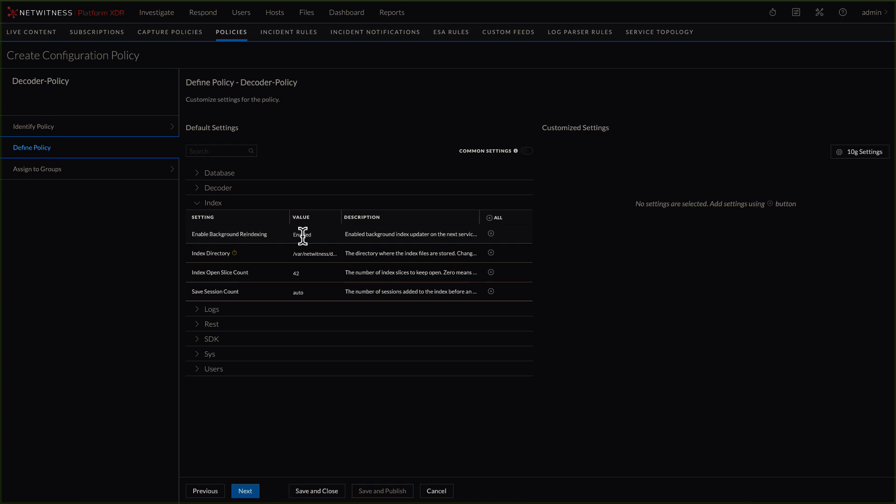
{"action": "left_click", "coordinate": [491, 234]}
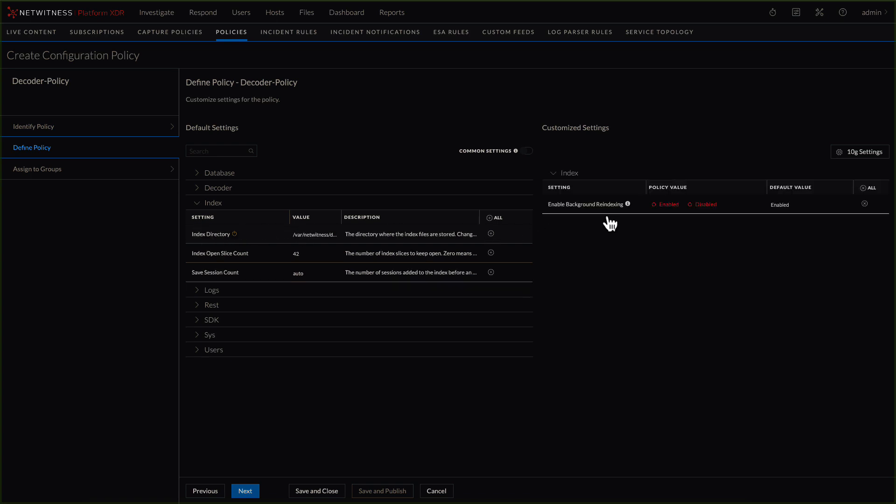
{"action": "left_click", "coordinate": [694, 214]}
- Add the Rest Port setting to the policy's customized settings with the value 51122
{"action": "left_click", "coordinate": [196, 309]}
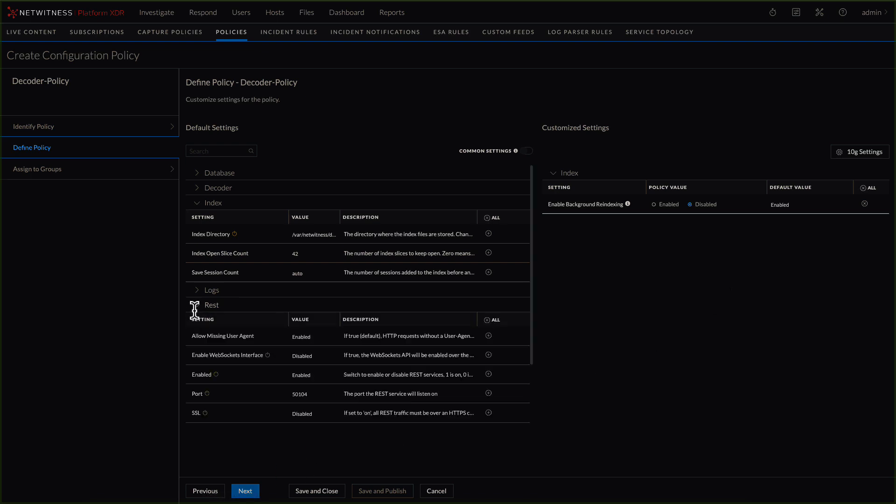
{"action": "left_click", "coordinate": [488, 394]}
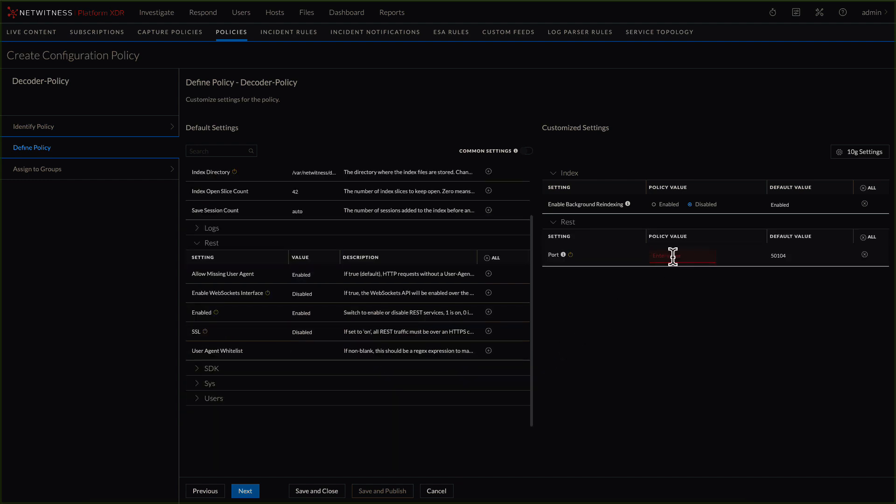
{"action": "type", "text": "51122"}
{"action": "left_click", "coordinate": [246, 491]}
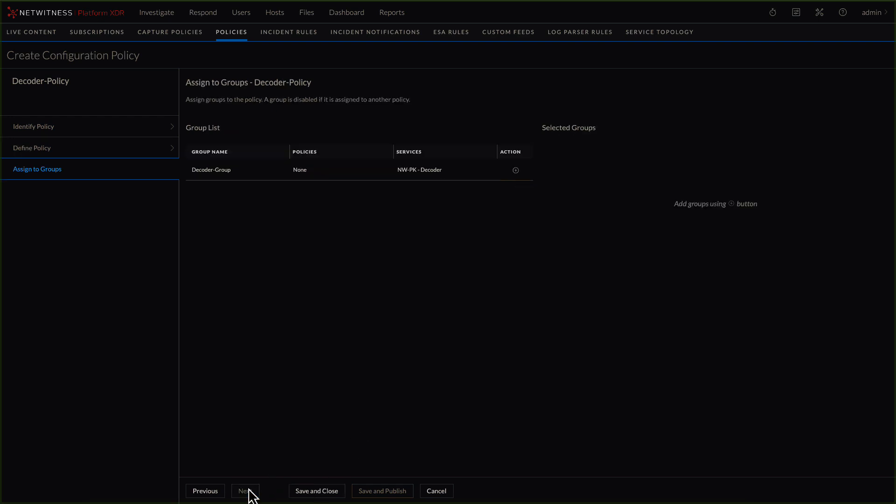
- Assign the policy to Decoder-Group, then save and publish it with an immediate service restart
{"action": "left_click", "coordinate": [516, 170]}
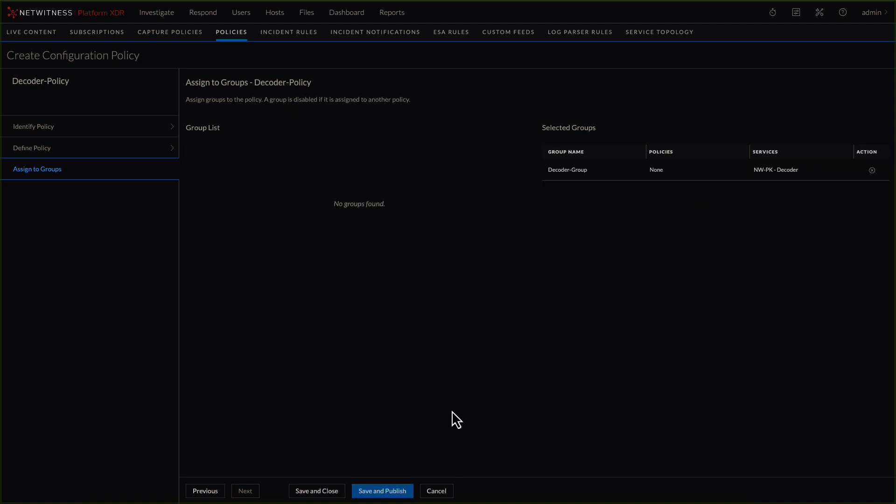
{"action": "left_click", "coordinate": [383, 496]}
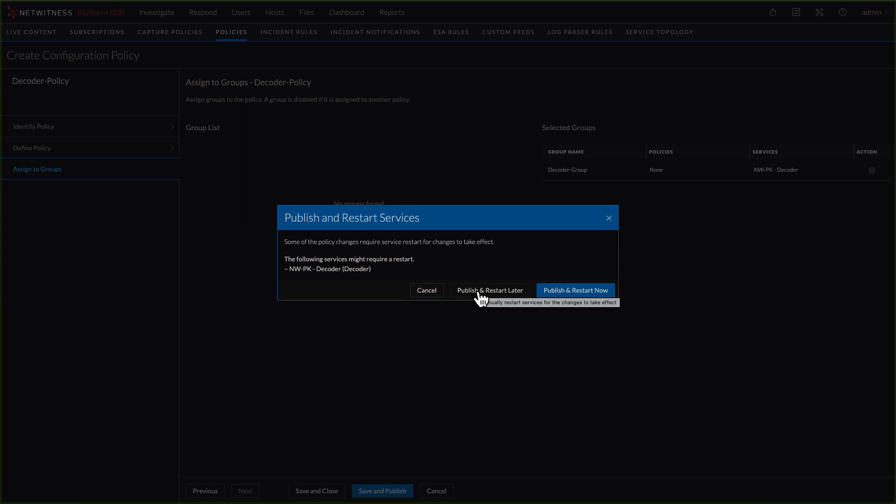
{"action": "left_click", "coordinate": [565, 294]}
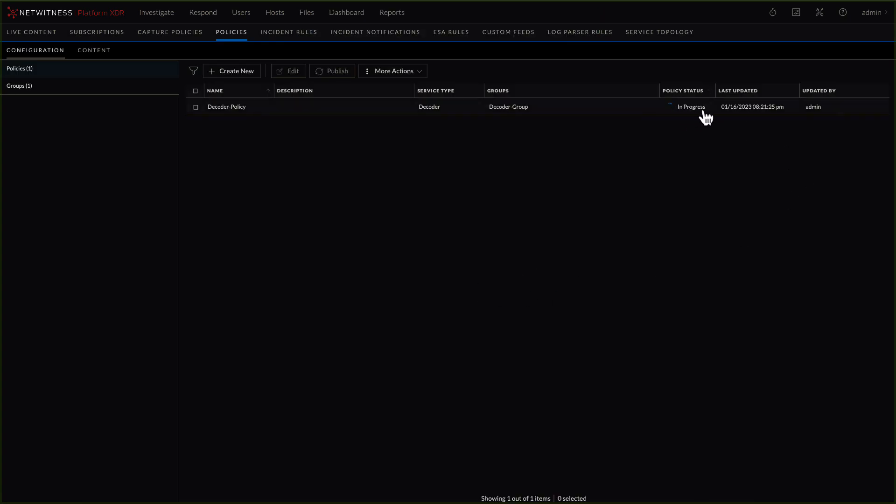
- Open Decoder-Group for editing, review its assigned services, and leave the editor without saving
{"action": "left_click", "coordinate": [21, 86]}
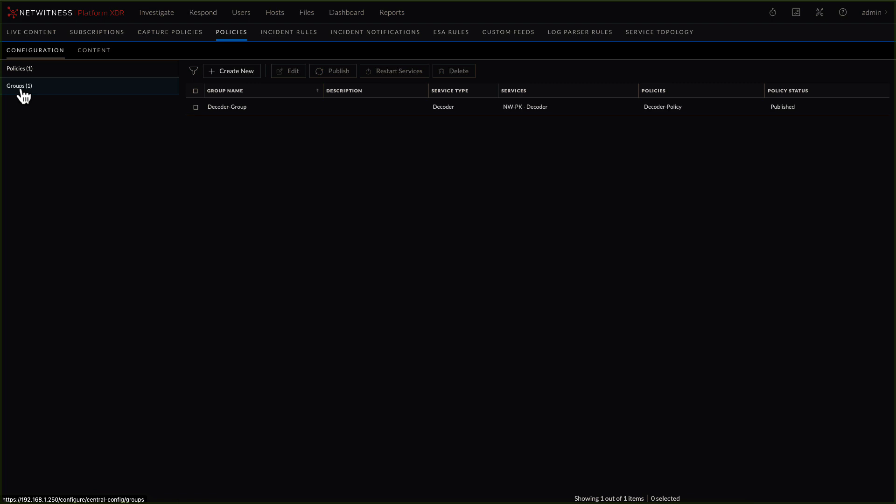
{"action": "left_click", "coordinate": [195, 107]}
{"action": "left_click", "coordinate": [285, 77]}
{"action": "left_click", "coordinate": [245, 491]}
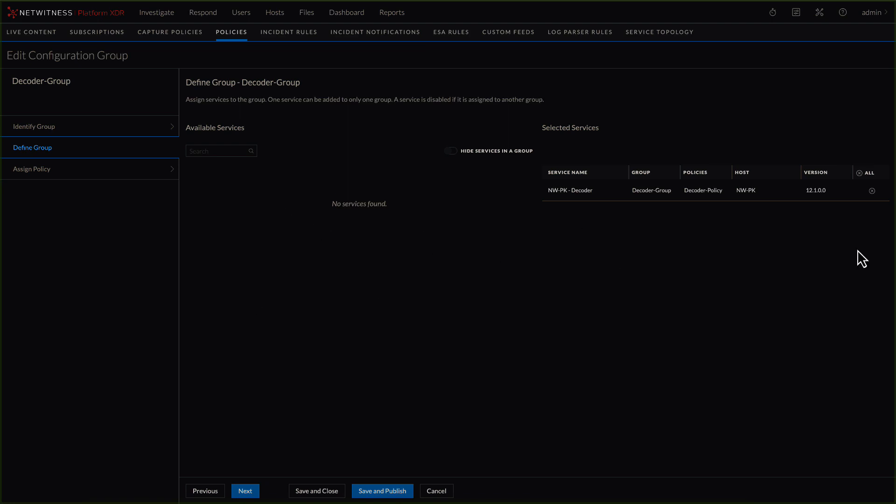
{"action": "left_click", "coordinate": [437, 491]}
- Examine the published Decoder-Policy's details, including its Index and Rest settings
{"action": "left_click", "coordinate": [18, 75]}
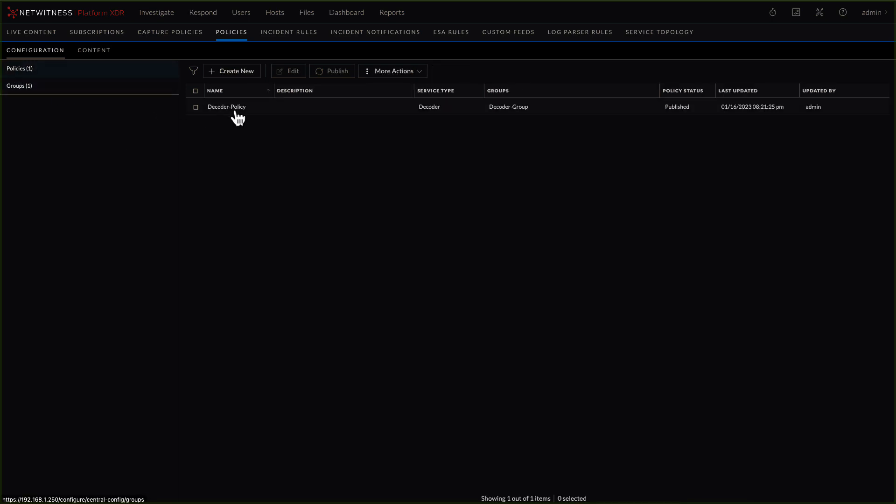
{"action": "left_click", "coordinate": [215, 110]}
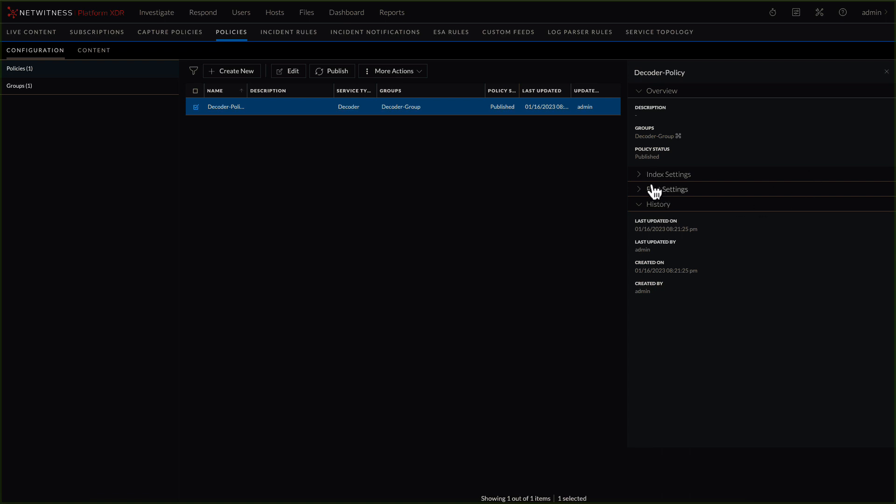
{"action": "left_click", "coordinate": [642, 176]}
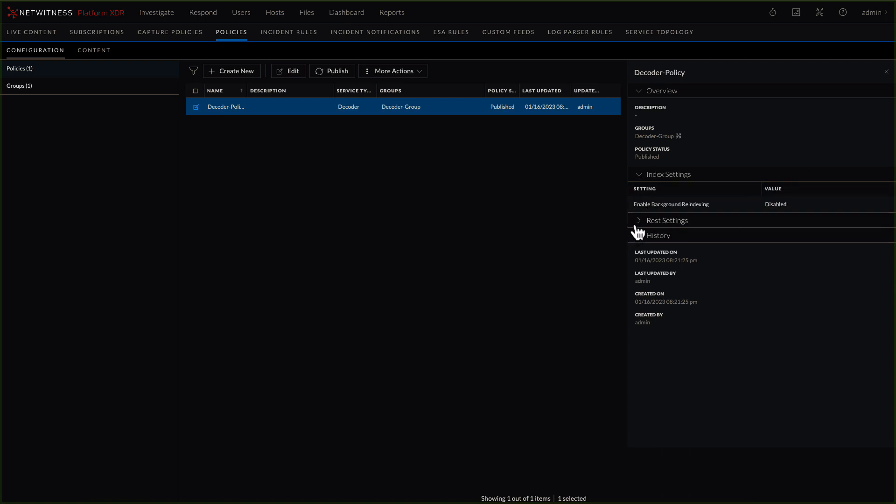
{"action": "left_click", "coordinate": [638, 223]}
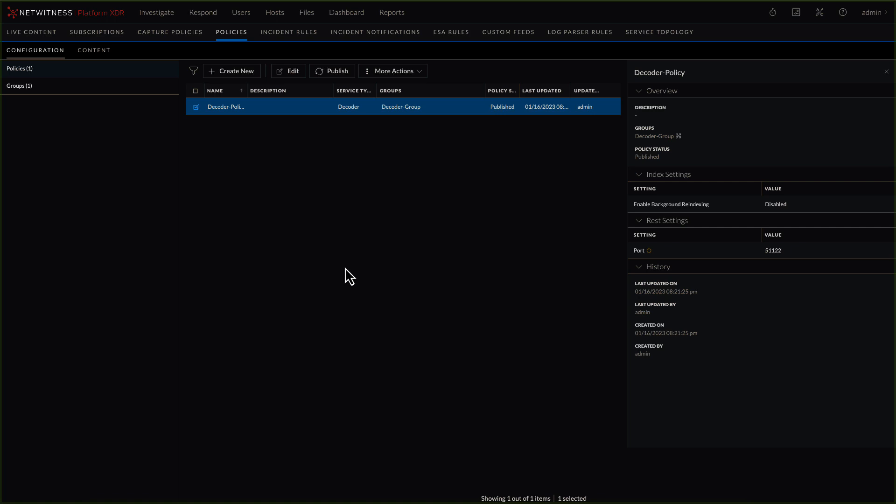
- Add the NW-Conc - Concentrator service as an Event Stream Analysis content data source with Trusted Authentication enabled
{"action": "left_click", "coordinate": [45, 55]}
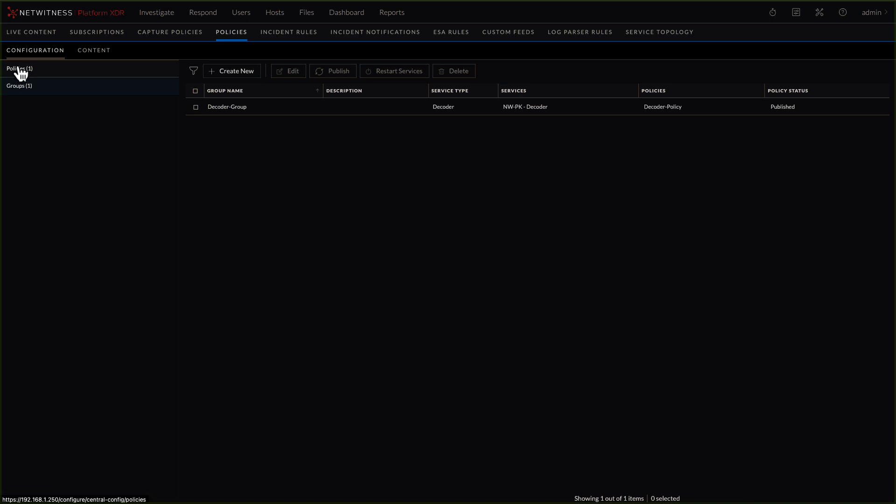
{"action": "left_click", "coordinate": [94, 51]}
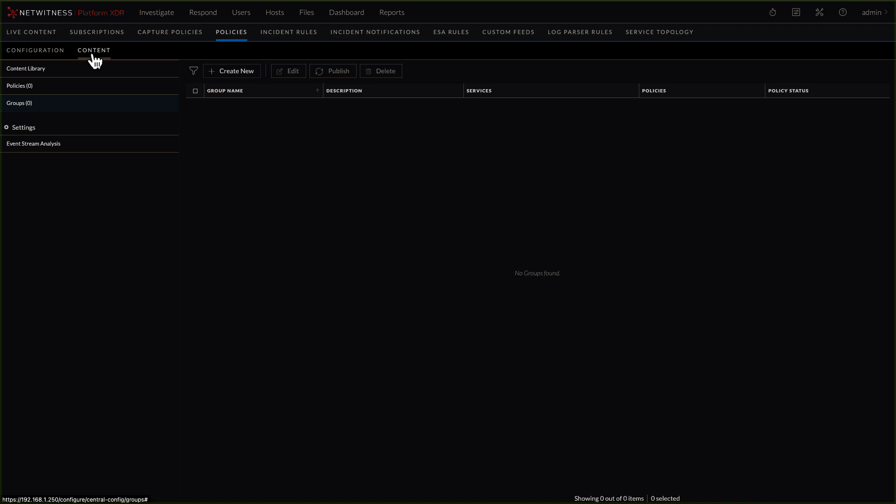
{"action": "left_click", "coordinate": [21, 146]}
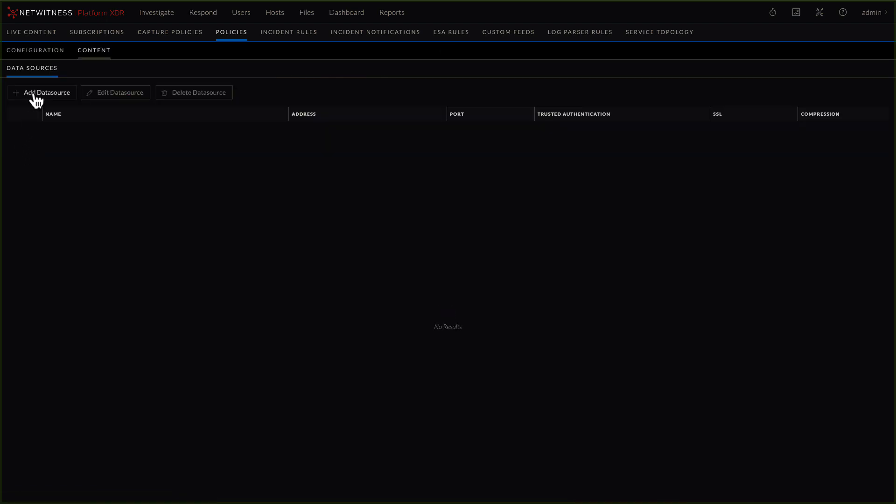
{"action": "left_click", "coordinate": [34, 92]}
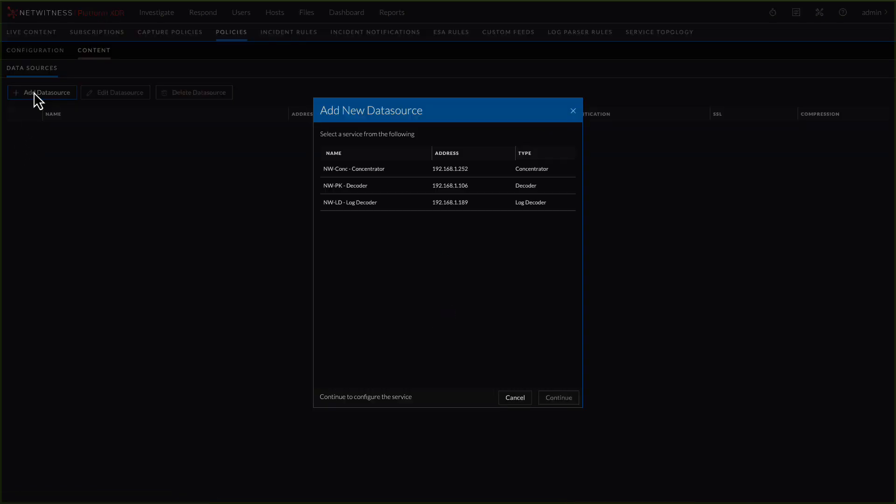
{"action": "left_click", "coordinate": [328, 172]}
{"action": "left_click", "coordinate": [563, 400]}
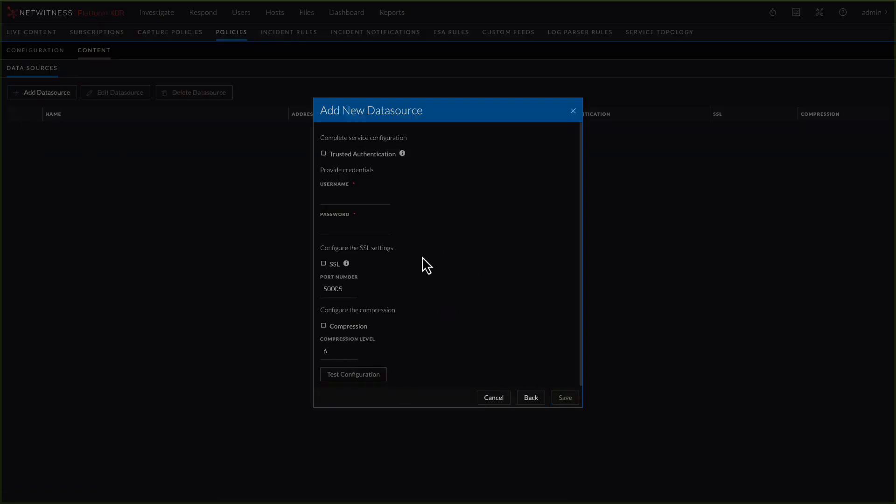
{"action": "left_click", "coordinate": [324, 154]}
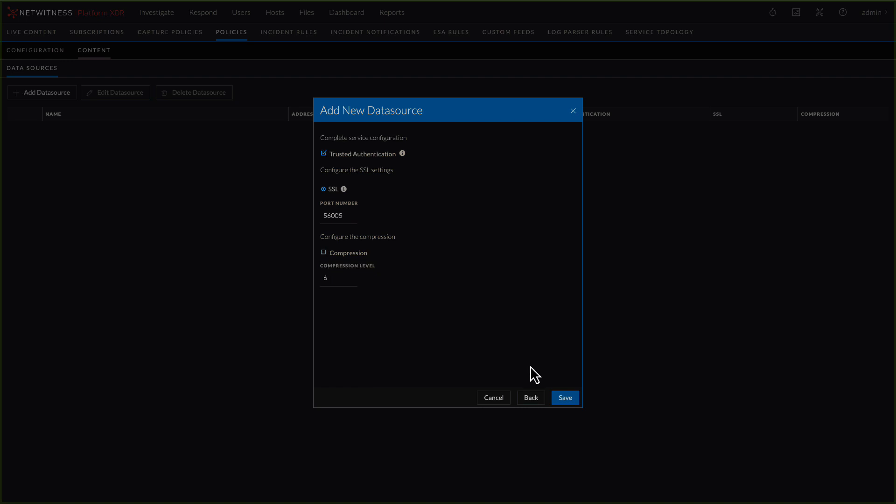
{"action": "left_click", "coordinate": [564, 398]}
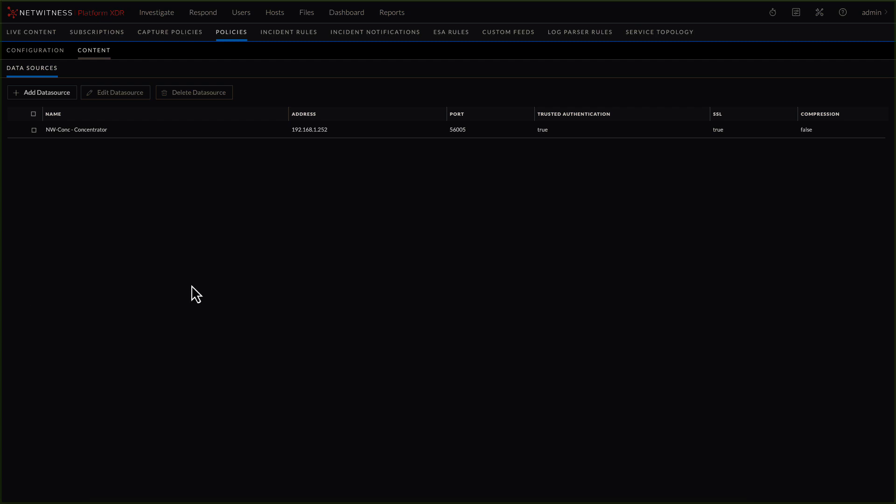
- Start a new content group named Log Decoders and proceed to its service assignment
{"action": "left_click", "coordinate": [98, 56]}
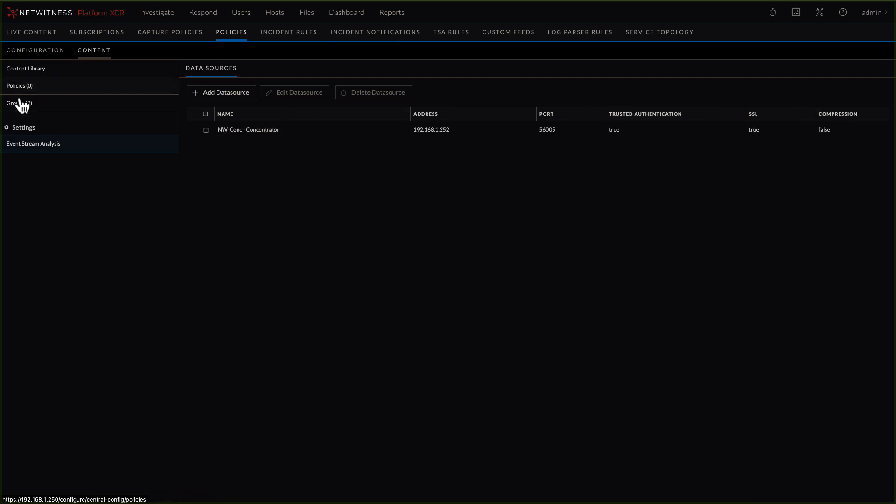
{"action": "left_click", "coordinate": [19, 105]}
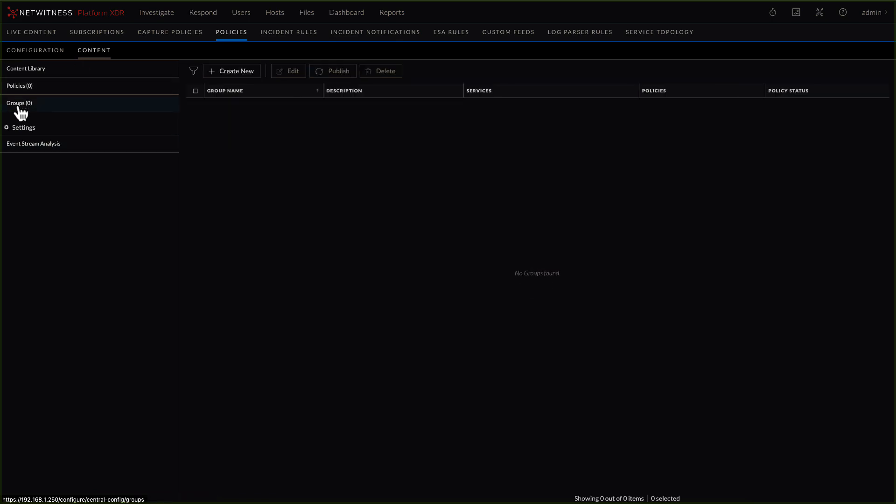
{"action": "left_click", "coordinate": [234, 75]}
{"action": "left_click", "coordinate": [220, 109]}
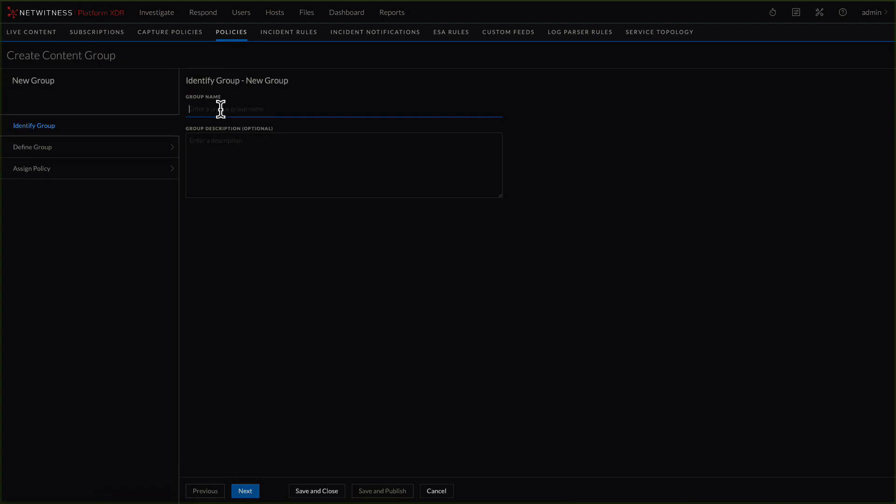
{"action": "type", "text": "Log Decoders"}
{"action": "left_click", "coordinate": [247, 491]}
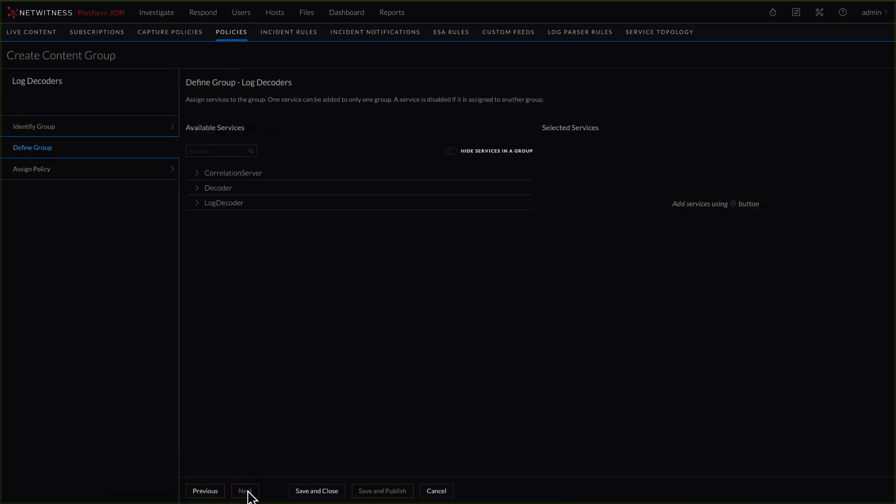
- Add the NW-LD - Log Decoder service to the Log Decoders group and save the group without a policy
{"action": "left_click", "coordinate": [197, 206]}
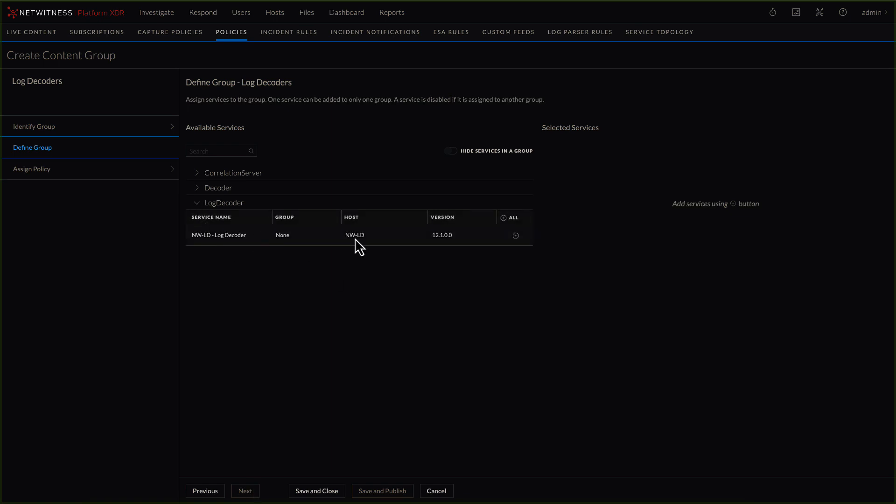
{"action": "left_click", "coordinate": [515, 235]}
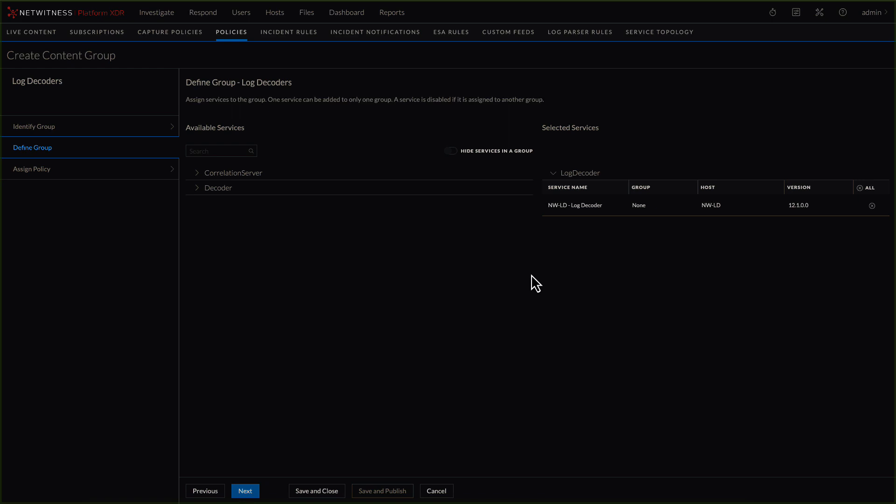
{"action": "left_click", "coordinate": [316, 493]}
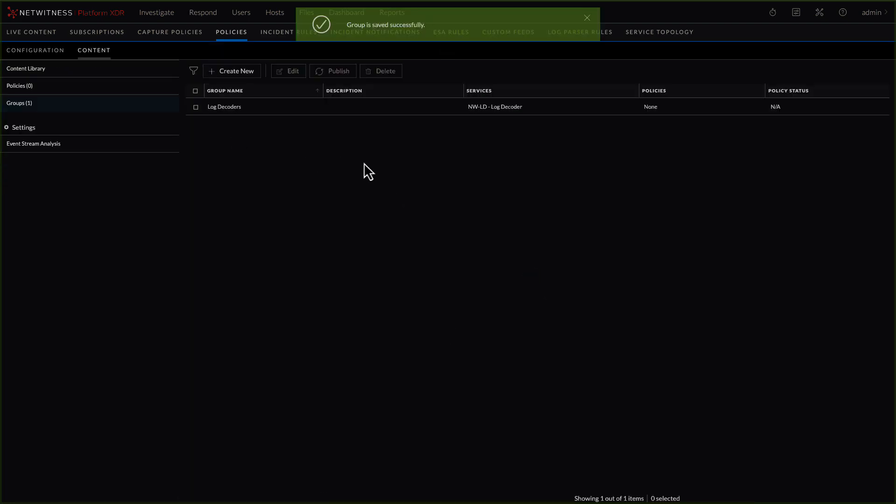
- Start a new content policy named LogDecoder-Policy and proceed to its content definition
{"action": "left_click", "coordinate": [20, 88]}
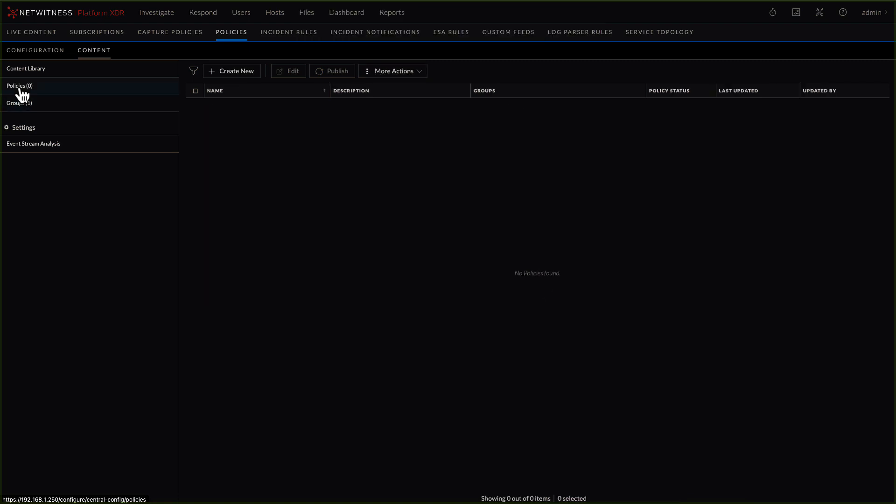
{"action": "left_click", "coordinate": [228, 72]}
{"action": "left_click", "coordinate": [239, 111]}
{"action": "type", "text": "LogDecoder-P"}
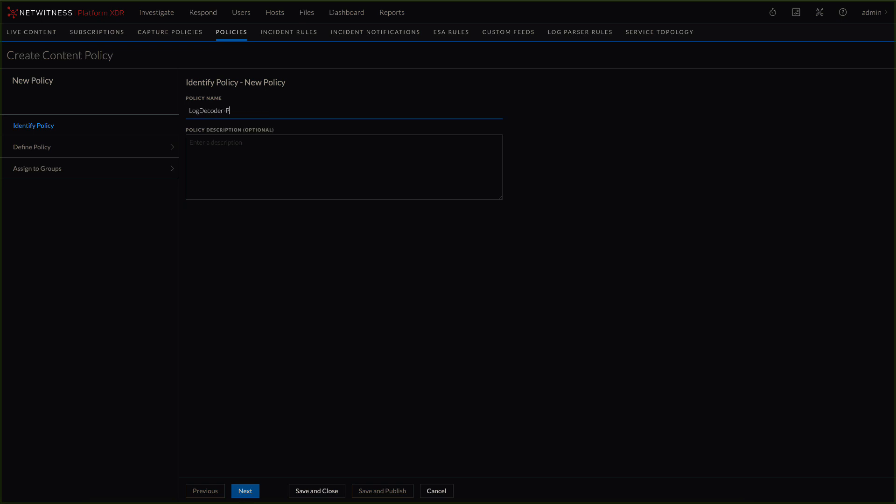
{"action": "type", "text": "olicy"}
{"action": "left_click", "coordinate": [245, 491]}
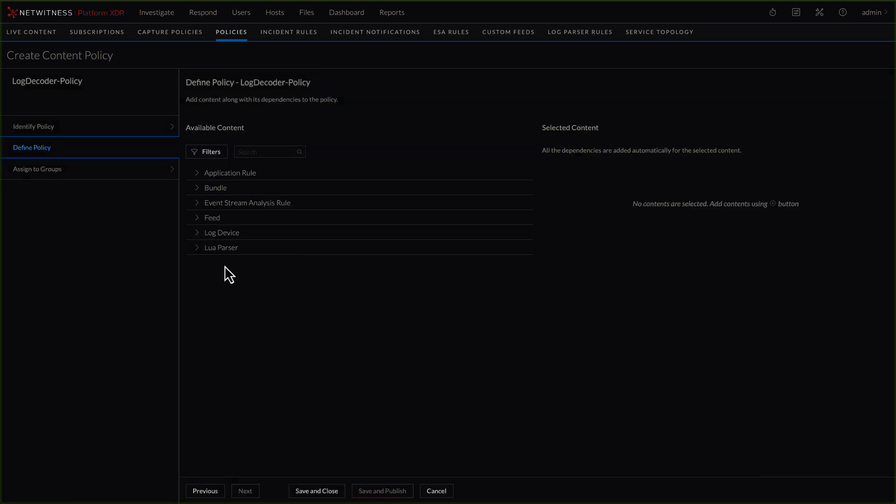
- Add the AWS and BigFix log devices to the policy's selected content
{"action": "left_click", "coordinate": [196, 234]}
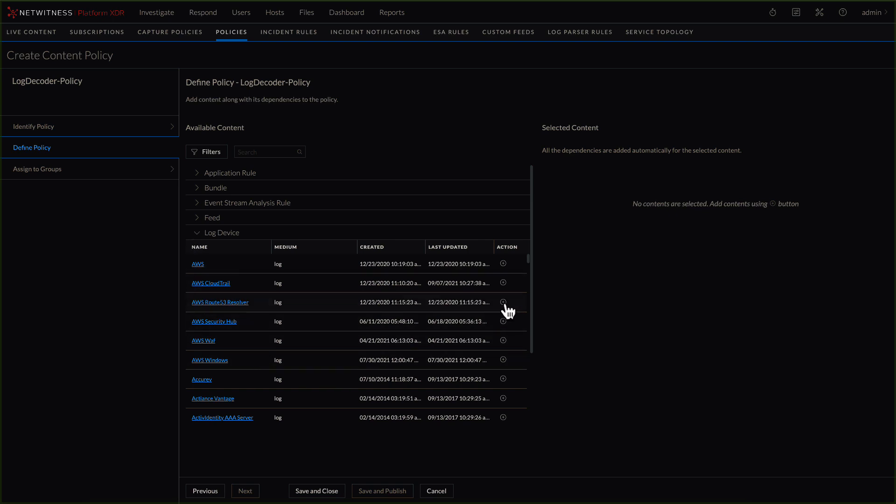
{"action": "left_click", "coordinate": [503, 264]}
{"action": "scroll", "coordinate": [500, 310], "scroll_direction": "down", "scroll_amount": 5}
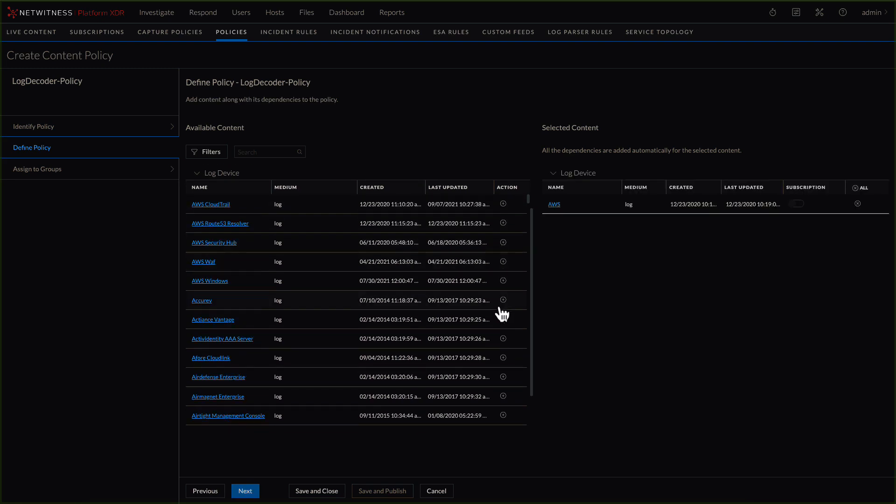
{"action": "scroll", "coordinate": [474, 323], "scroll_direction": "down", "scroll_amount": 3}
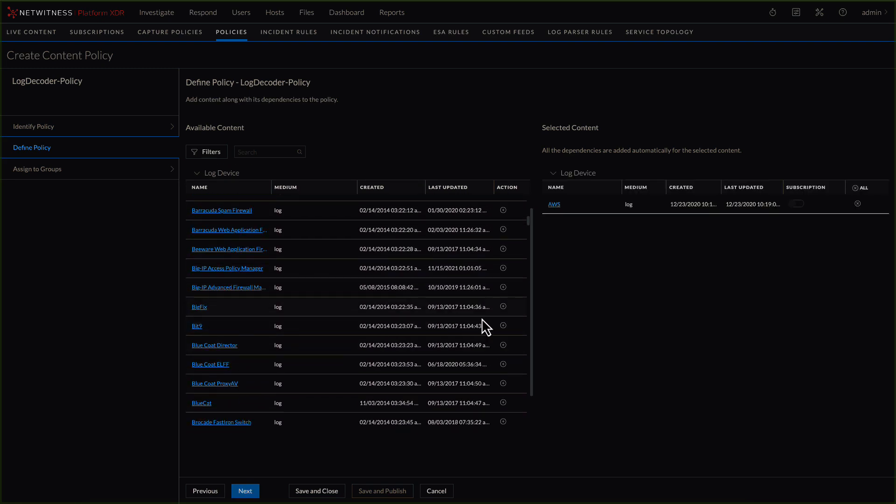
{"action": "left_click", "coordinate": [503, 306]}
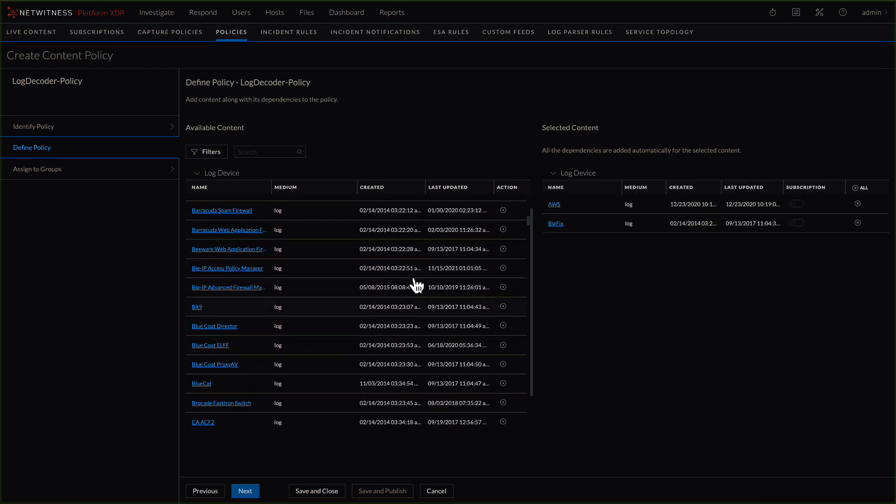
{"action": "left_click", "coordinate": [198, 173]}
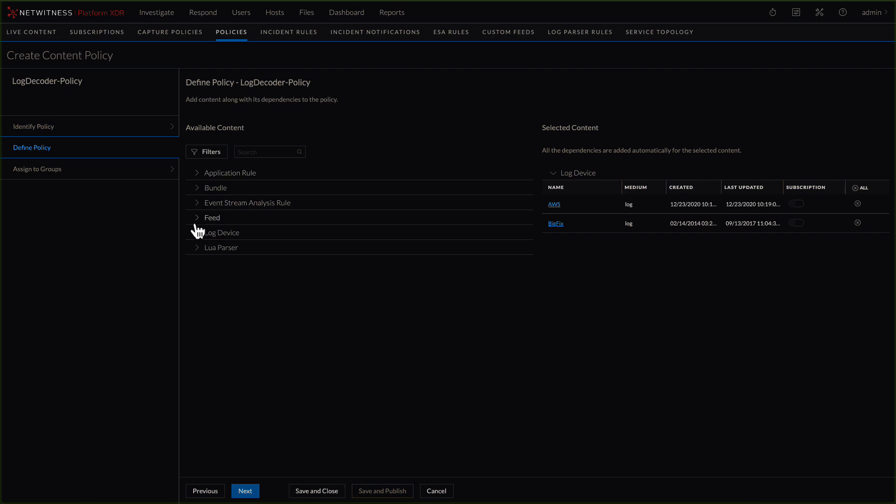
- Add the AWS - VPC modified rule and the AWS security group application rule to the policy's selected content
{"action": "left_click", "coordinate": [197, 174]}
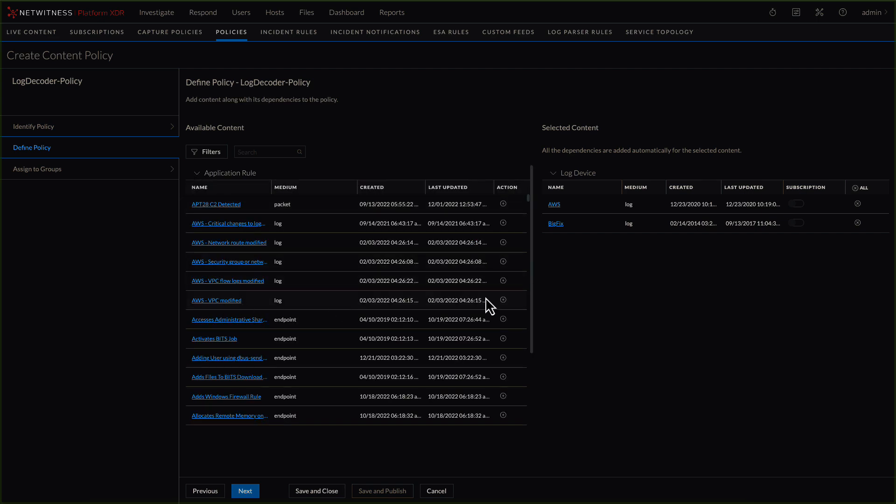
{"action": "left_click", "coordinate": [503, 301]}
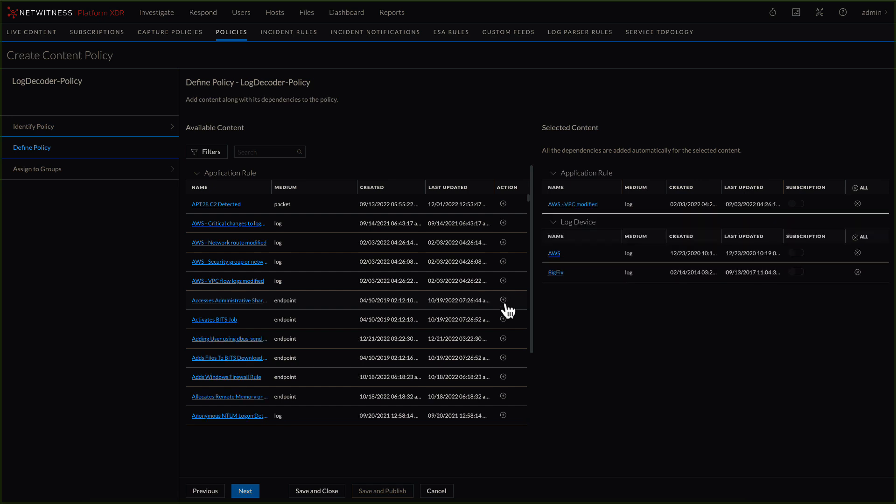
{"action": "left_click", "coordinate": [503, 261]}
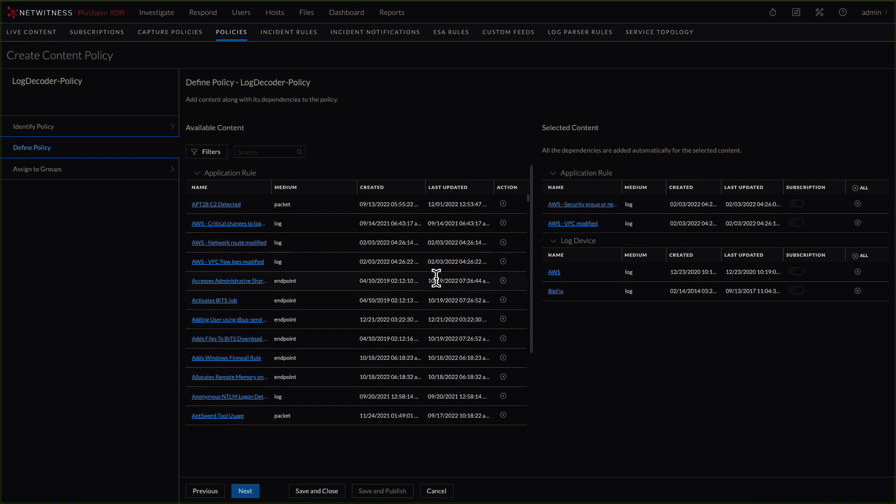
{"action": "left_click", "coordinate": [195, 174]}
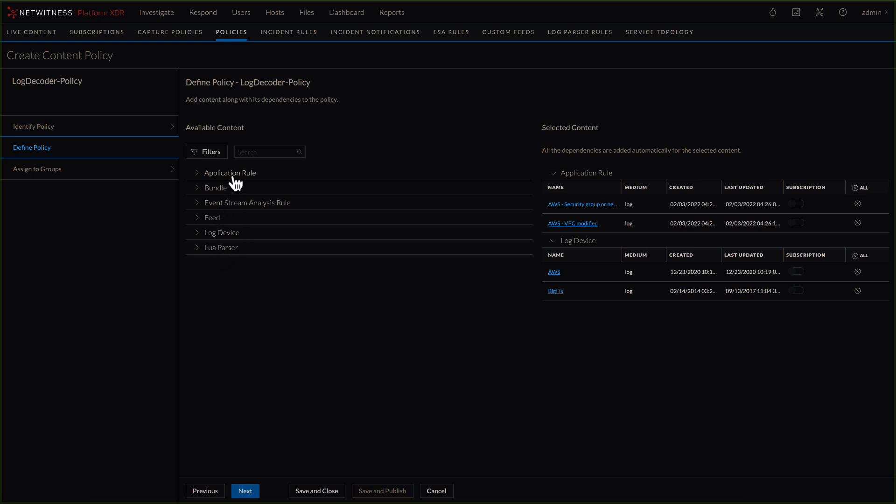
- Add the RSA OSINT IP Threat Intel Feed to the policy's selected content and proceed to group assignment
{"action": "left_click", "coordinate": [200, 219]}
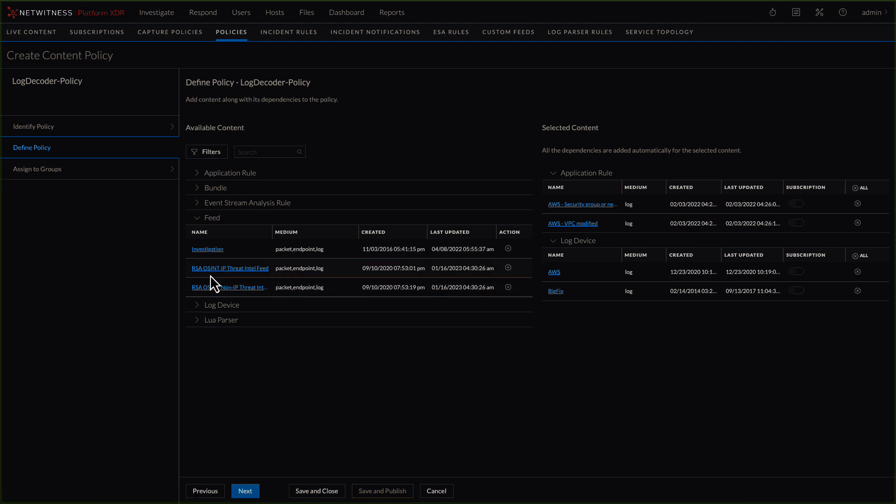
{"action": "left_click", "coordinate": [508, 268]}
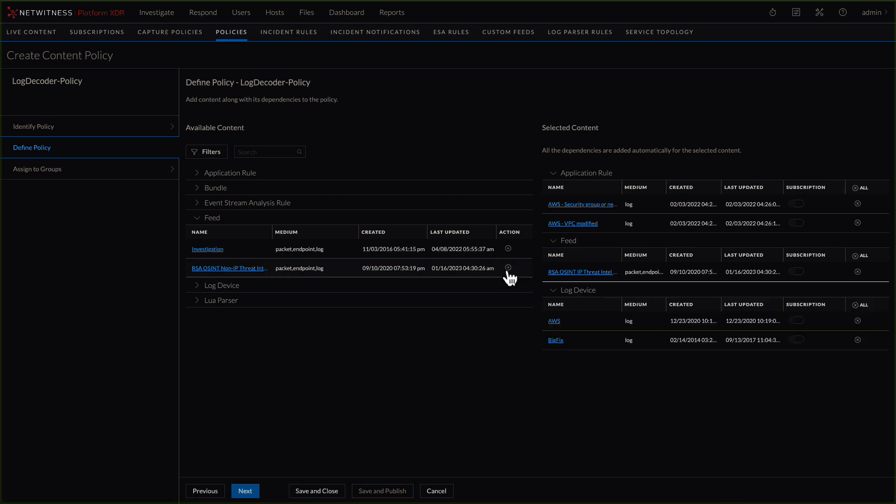
{"action": "left_click", "coordinate": [246, 491]}
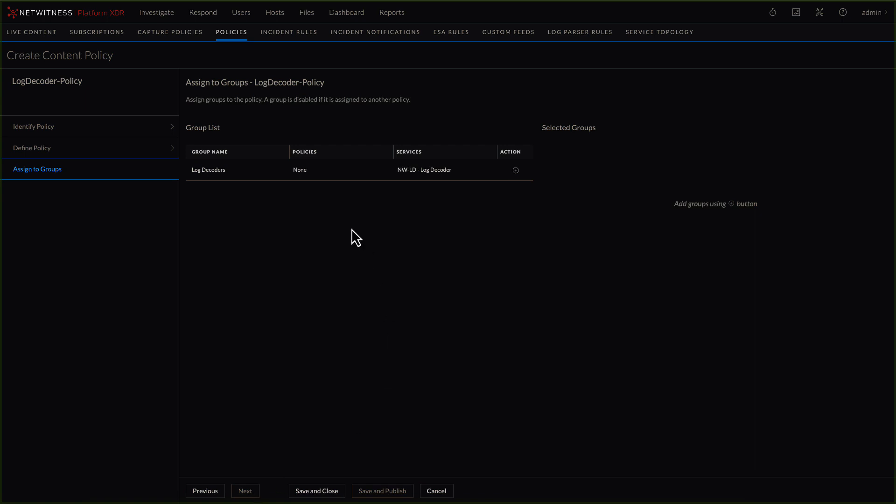
- Assign the Log Decoders group to LogDecoder-Policy, then save and publish the policy, accepting the deletion of content outside any policy
{"action": "left_click", "coordinate": [516, 171]}
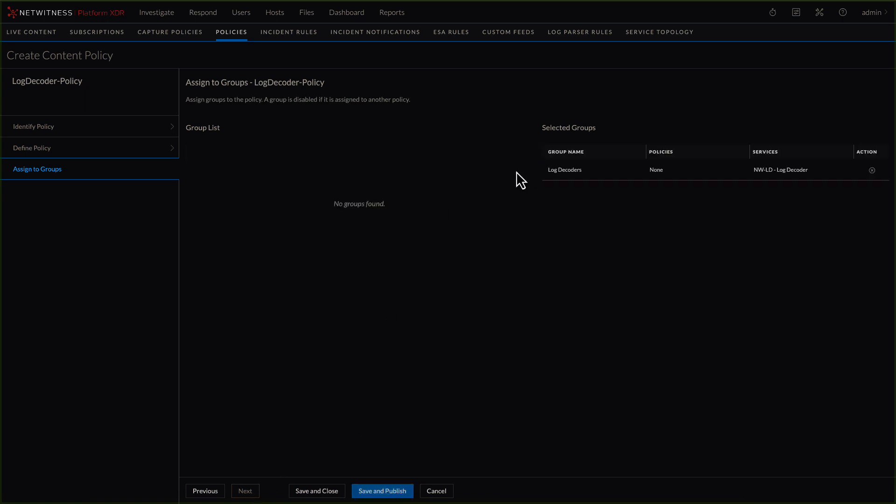
{"action": "left_click", "coordinate": [383, 495]}
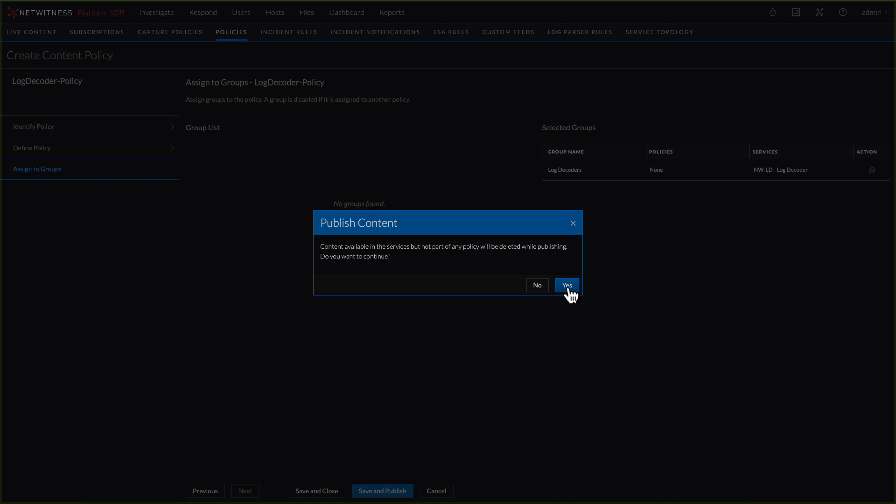
{"action": "left_click", "coordinate": [568, 287]}
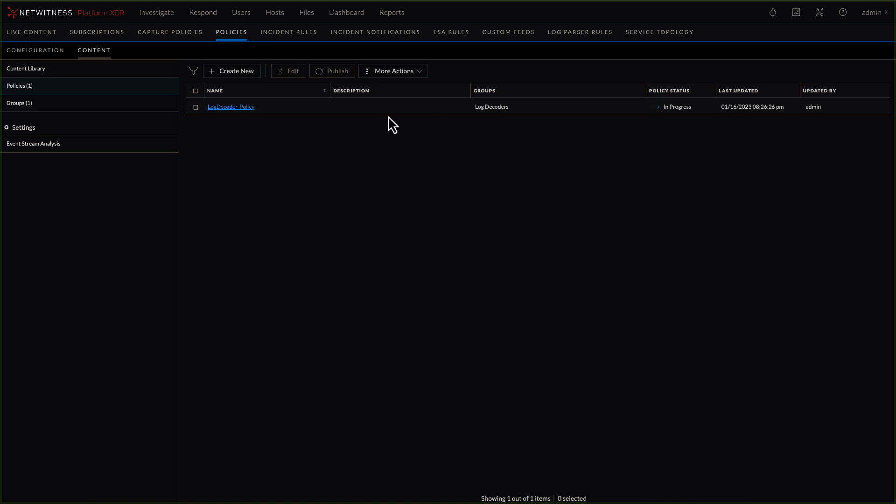
- Start a new content group named Network-Decoder and proceed to its service definition
{"action": "left_click", "coordinate": [20, 104]}
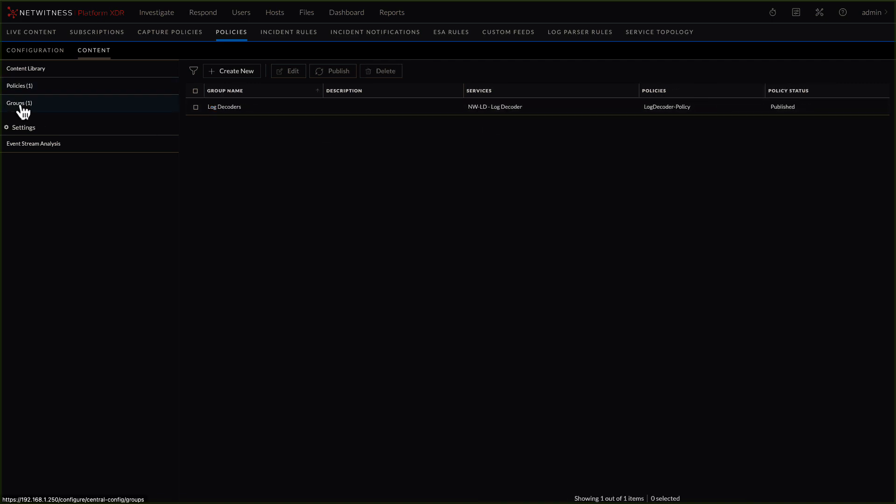
{"action": "left_click", "coordinate": [235, 73]}
{"action": "left_click", "coordinate": [234, 110]}
{"action": "type", "text": "Network-Decoder"}
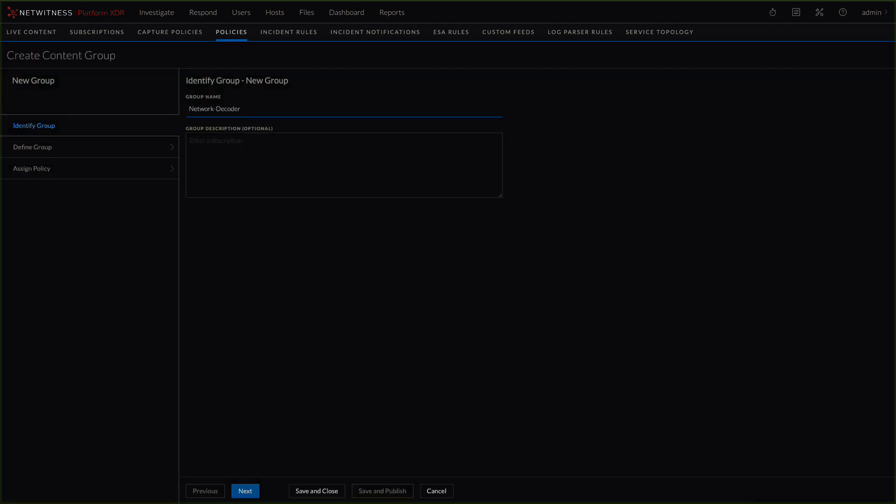
{"action": "left_click", "coordinate": [246, 491]}
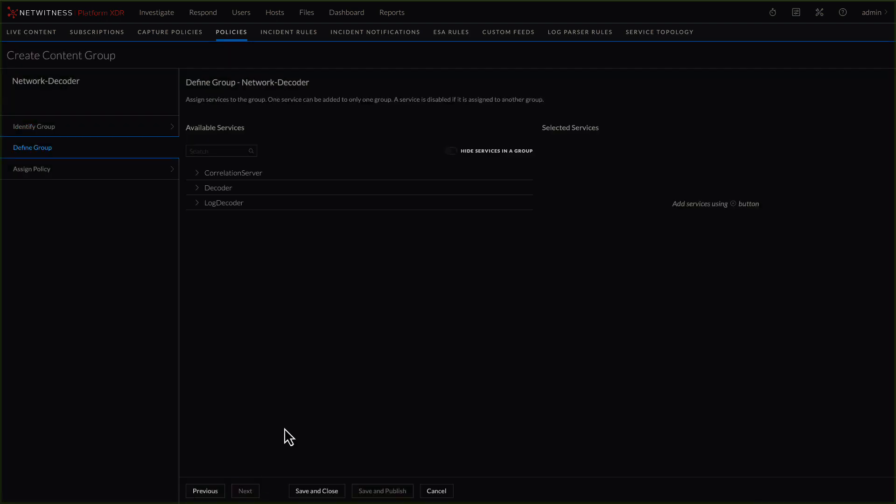
- Add the NW-PK - Decoder service to the Network-Decoder group and save the group without assigning a policy
{"action": "left_click", "coordinate": [218, 188]}
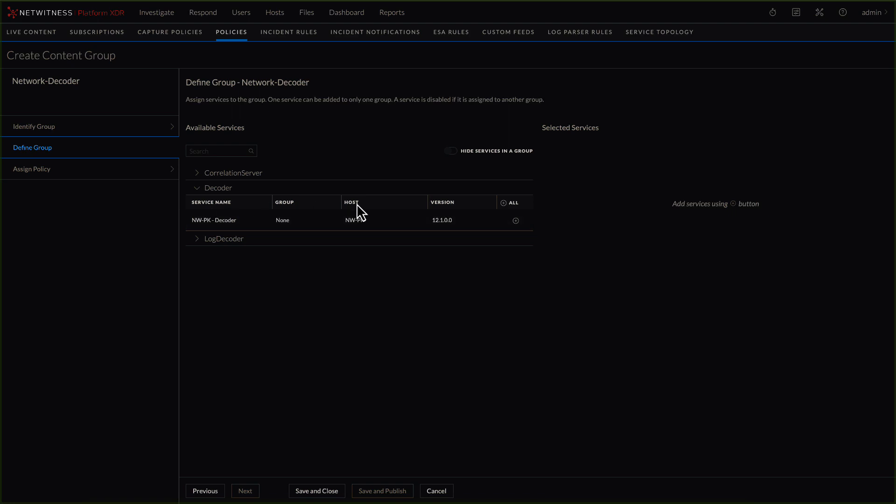
{"action": "left_click", "coordinate": [516, 220]}
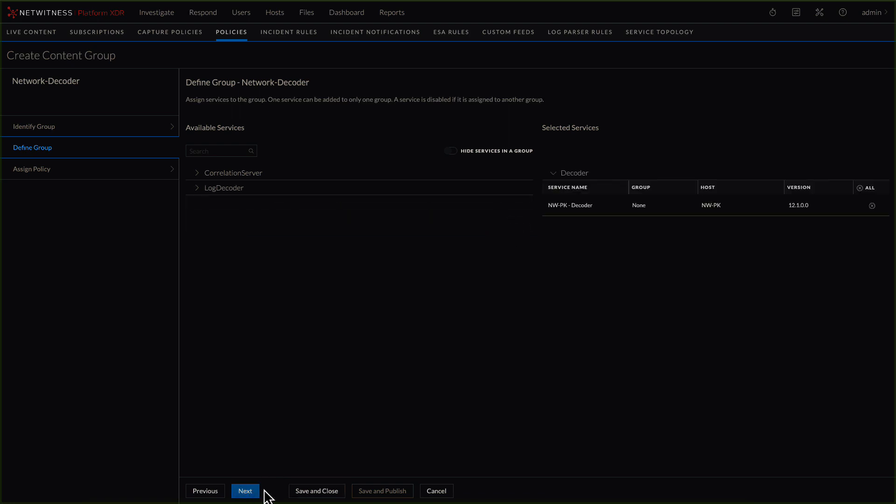
{"action": "left_click", "coordinate": [249, 492]}
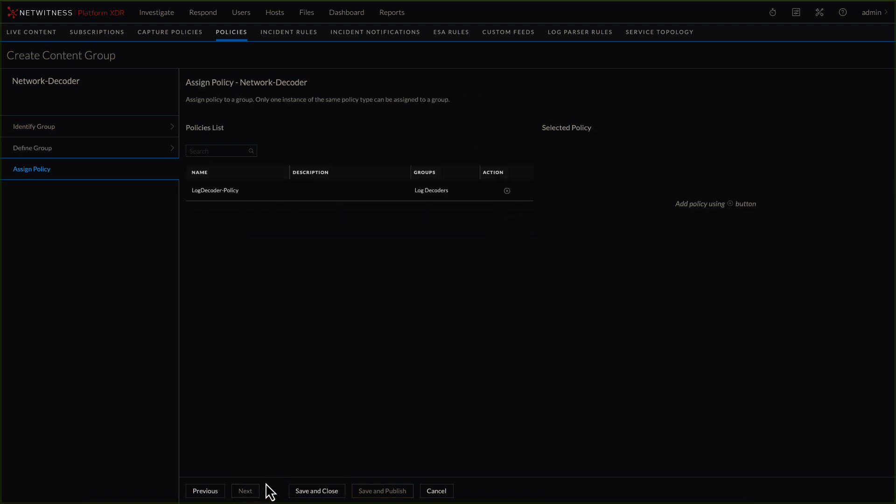
{"action": "left_click", "coordinate": [311, 492]}
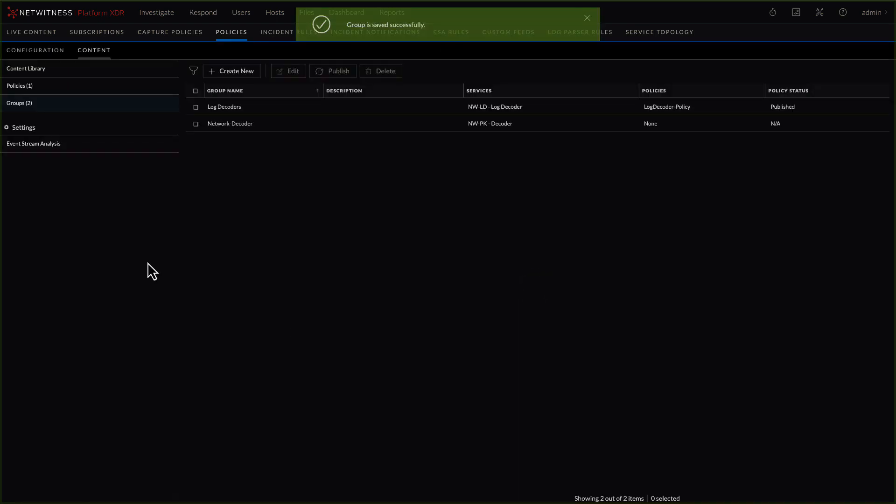
- Start a new content policy named Network_decoder-Policy and proceed to its content definition
{"action": "left_click", "coordinate": [10, 87]}
{"action": "left_click", "coordinate": [236, 72]}
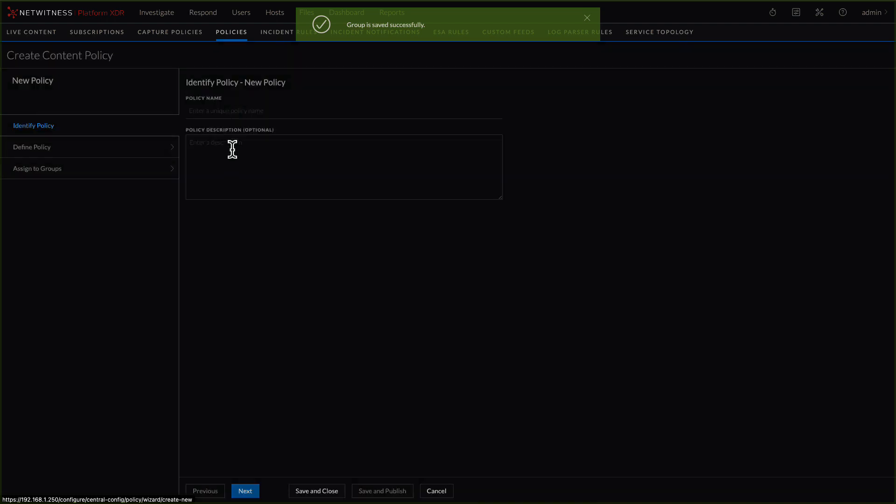
{"action": "type", "text": "Net"}
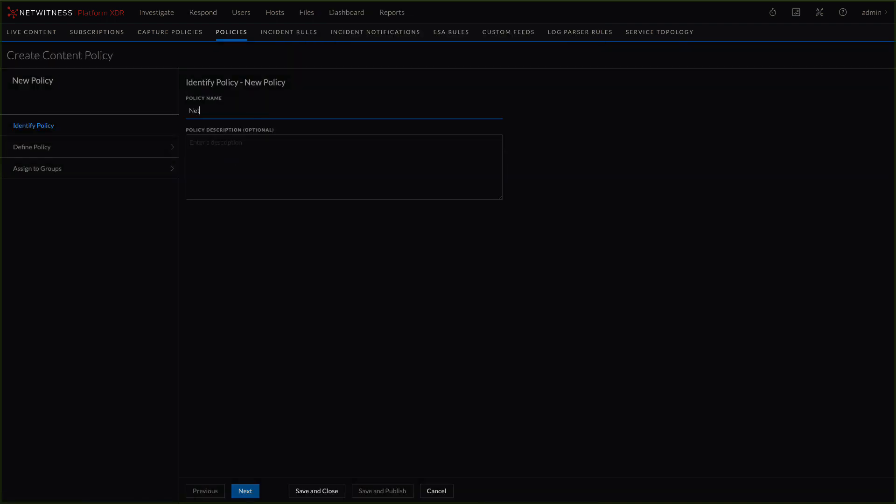
{"action": "type", "text": "work_decoder-Policy"}
{"action": "left_click", "coordinate": [246, 492]}
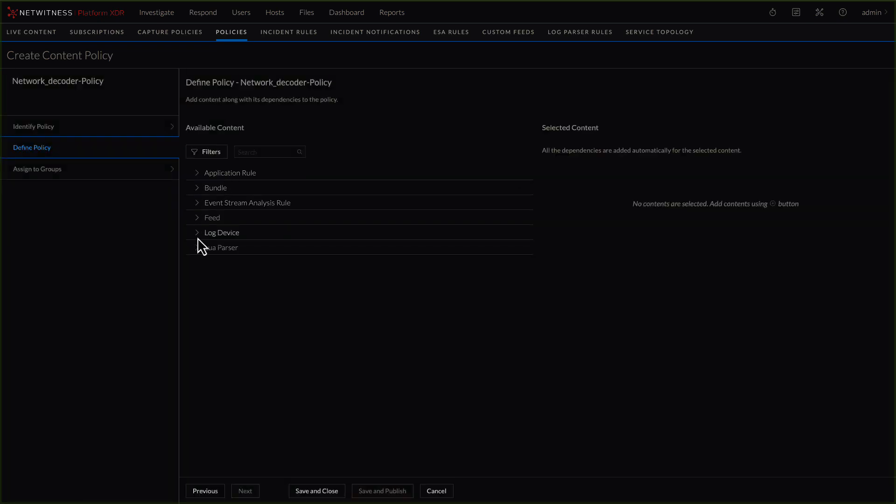
- Add the HTTP_lua, ICMP and IMAP_lua Lua parsers to the selected content of Network_decoder-Policy
{"action": "left_click", "coordinate": [196, 252]}
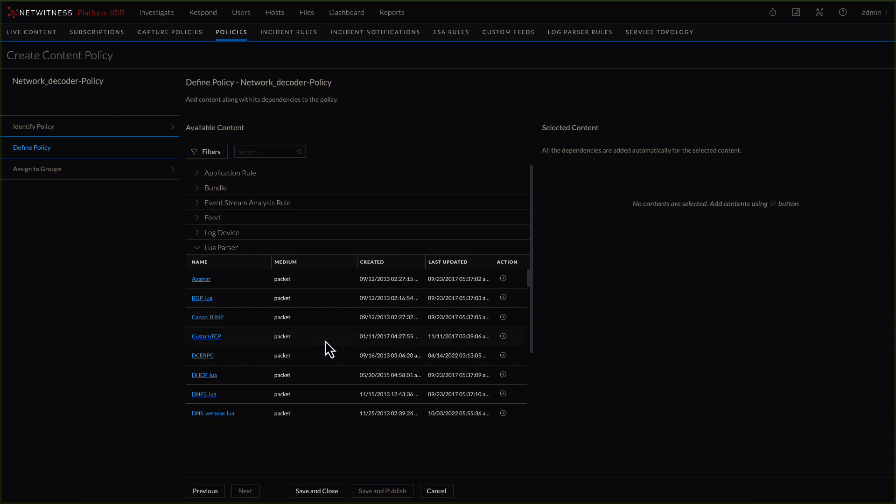
{"action": "scroll", "coordinate": [327, 340], "scroll_direction": "down", "scroll_amount": 5}
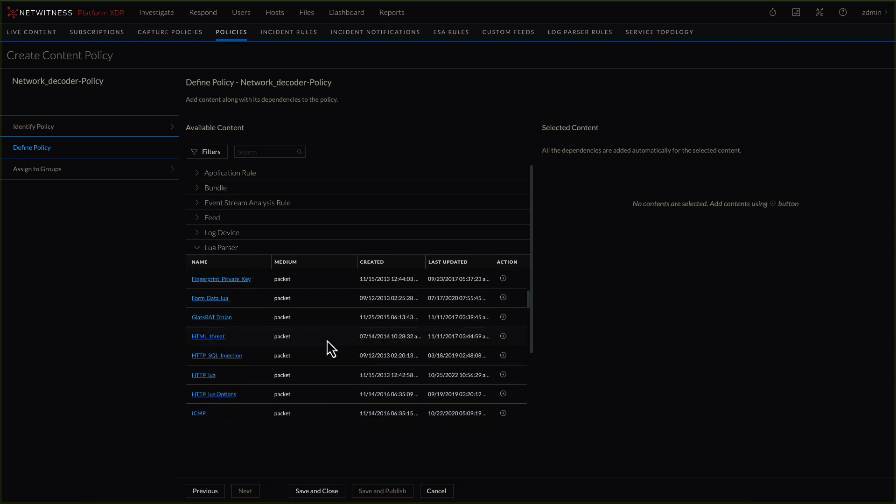
{"action": "left_click", "coordinate": [504, 369]}
{"action": "left_click", "coordinate": [504, 314]}
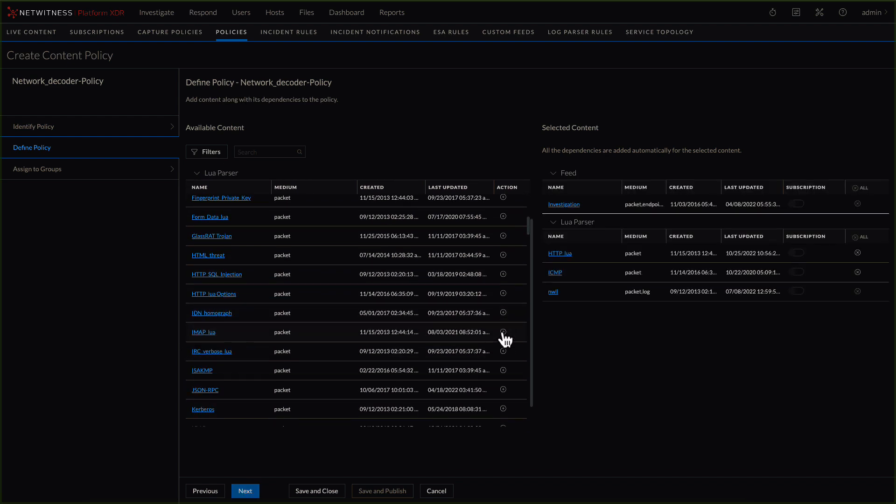
{"action": "left_click", "coordinate": [503, 332]}
- Add the RSA OSINT IP Threat Intel Feed to the selected content of Network_decoder-Policy
{"action": "left_click", "coordinate": [198, 174]}
{"action": "left_click", "coordinate": [198, 219]}
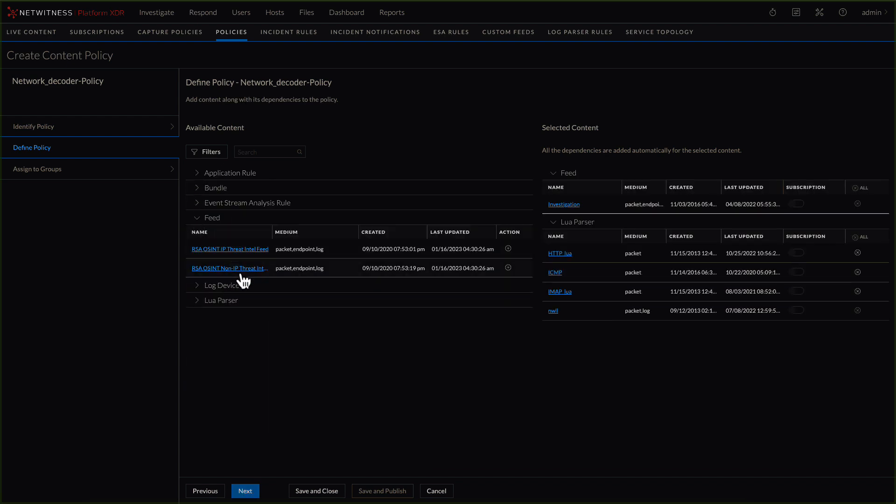
{"action": "left_click", "coordinate": [508, 248]}
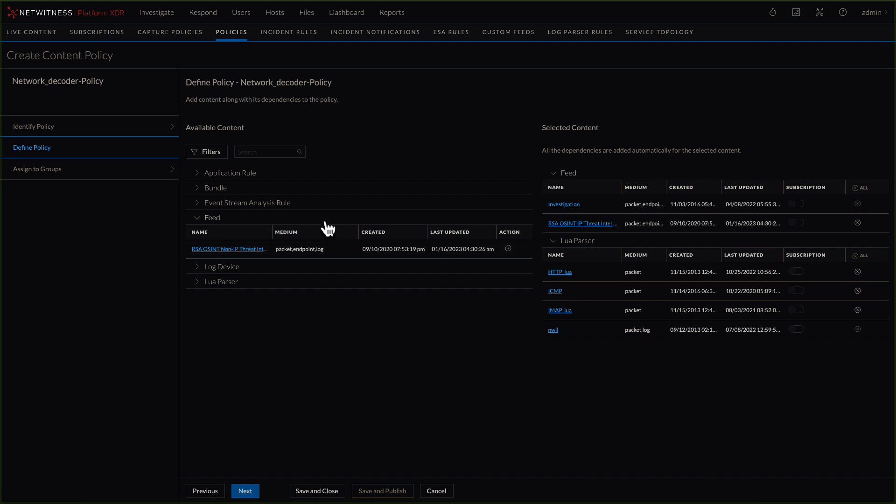
- Add the Attachment Overload application rule to the policy's selected content and proceed to group assignment
{"action": "left_click", "coordinate": [198, 188]}
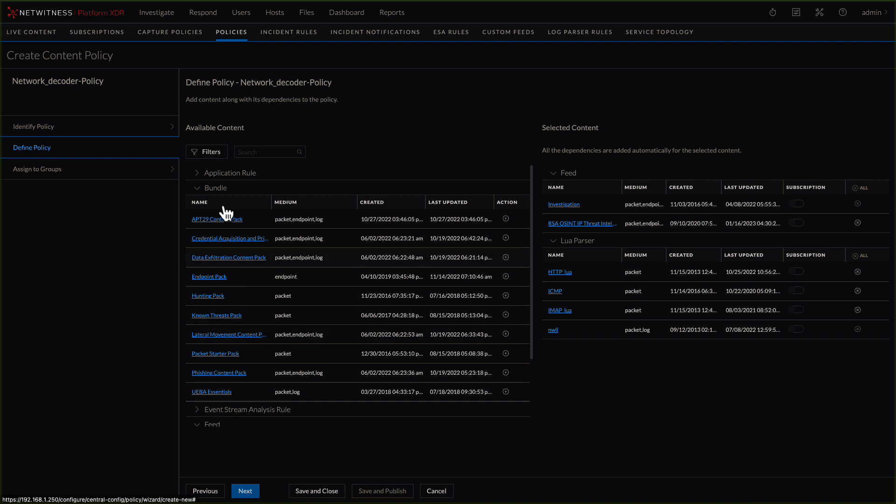
{"action": "left_click", "coordinate": [201, 186]}
{"action": "left_click", "coordinate": [200, 174]}
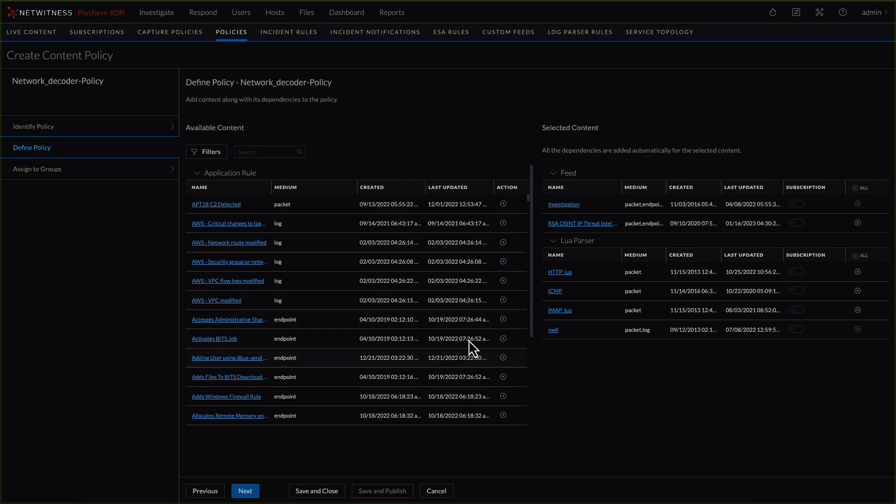
{"action": "scroll", "coordinate": [446, 320], "scroll_direction": "down", "scroll_amount": 10}
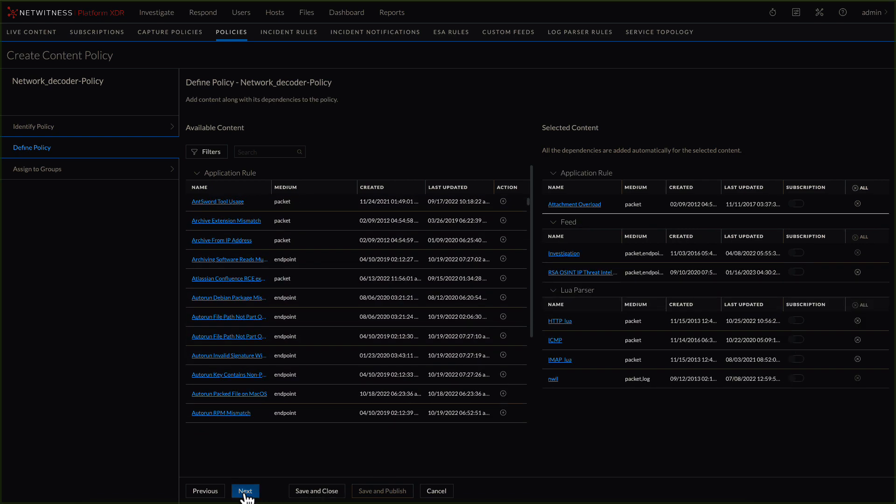
{"action": "left_click", "coordinate": [244, 491]}
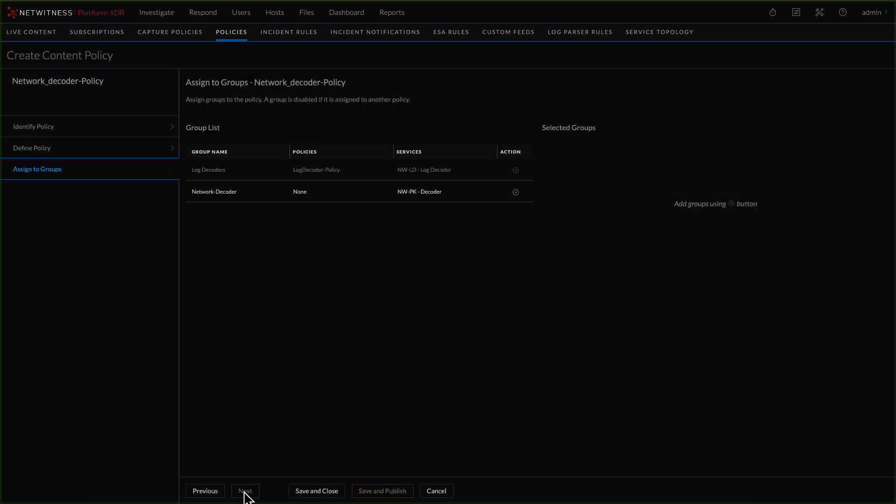
- Publish Network_decoder-Policy to the Network-Decoder group and check its publishing status in the groups and policies lists
{"action": "left_click", "coordinate": [516, 192]}
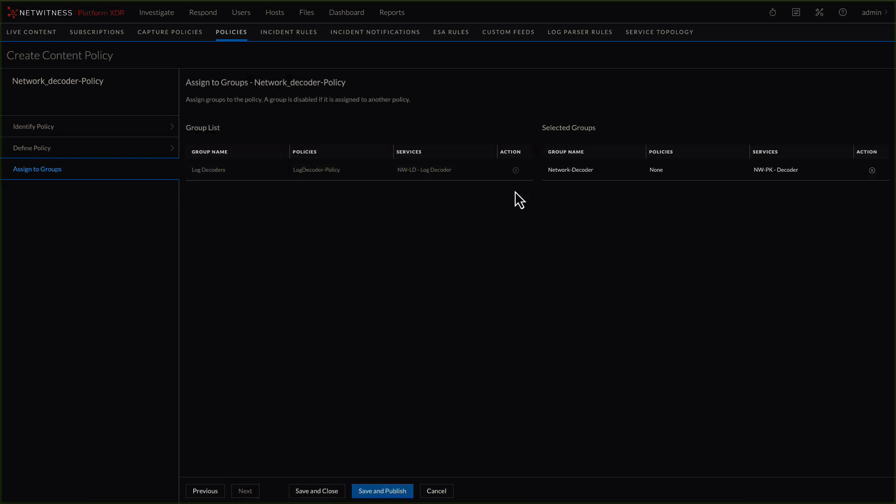
{"action": "left_click", "coordinate": [381, 491]}
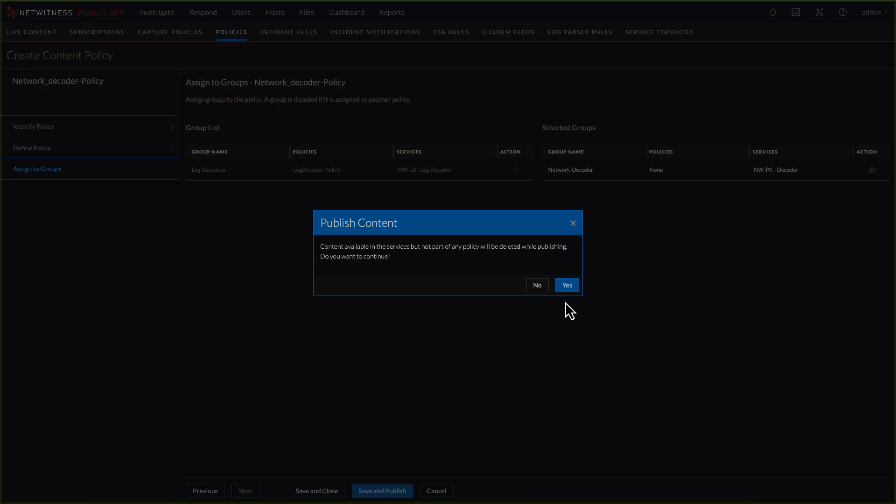
{"action": "left_click", "coordinate": [566, 284]}
{"action": "left_click", "coordinate": [15, 105]}
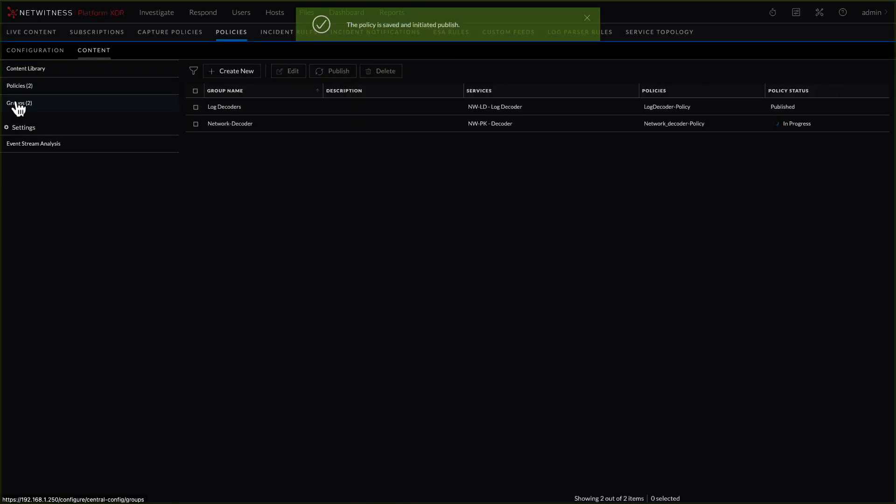
{"action": "left_click", "coordinate": [9, 90]}
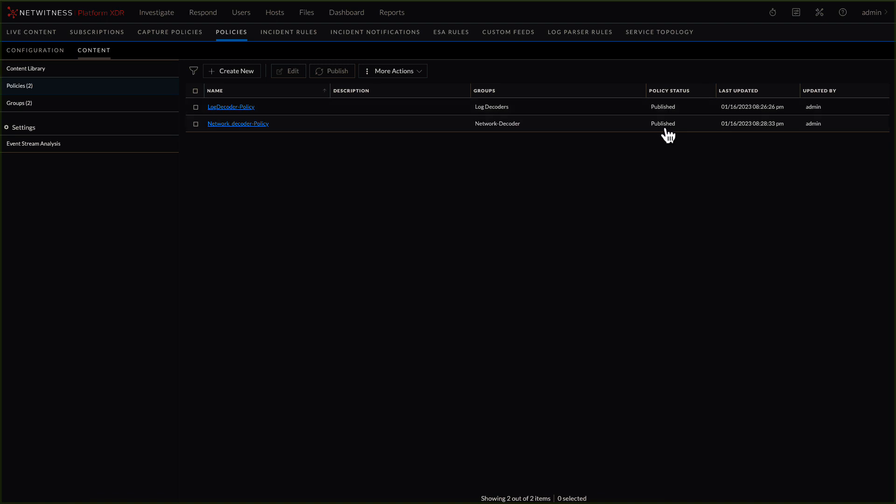
- Start a new content group named ESA-Group and proceed to its service definition
{"action": "left_click", "coordinate": [11, 106]}
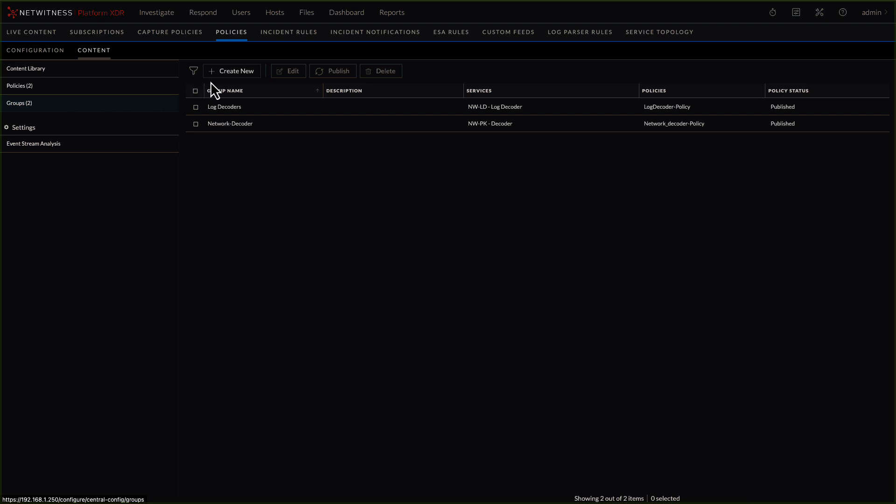
{"action": "left_click", "coordinate": [243, 76]}
{"action": "left_click", "coordinate": [222, 109]}
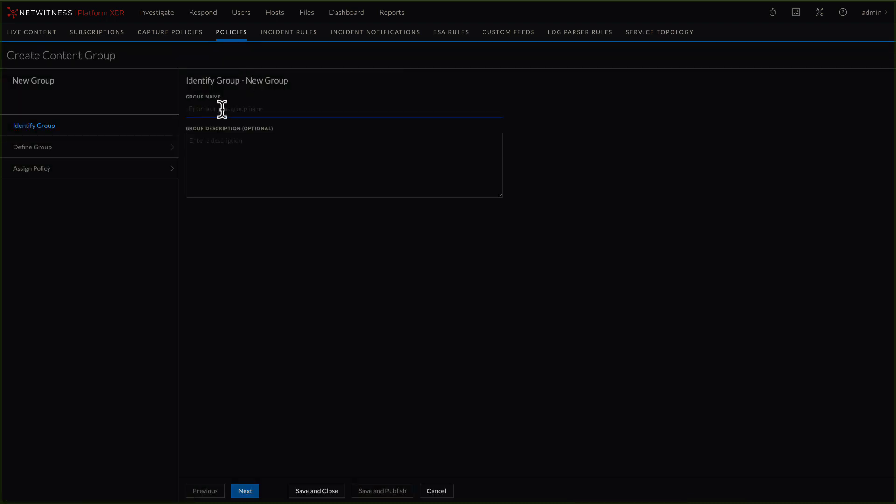
{"action": "type", "text": "ESA-Group"}
{"action": "left_click", "coordinate": [245, 491]}
- Add the NW-ESA - ESA Correlation service to ESA-Group and save the group without assigning a policy
{"action": "left_click", "coordinate": [197, 174]}
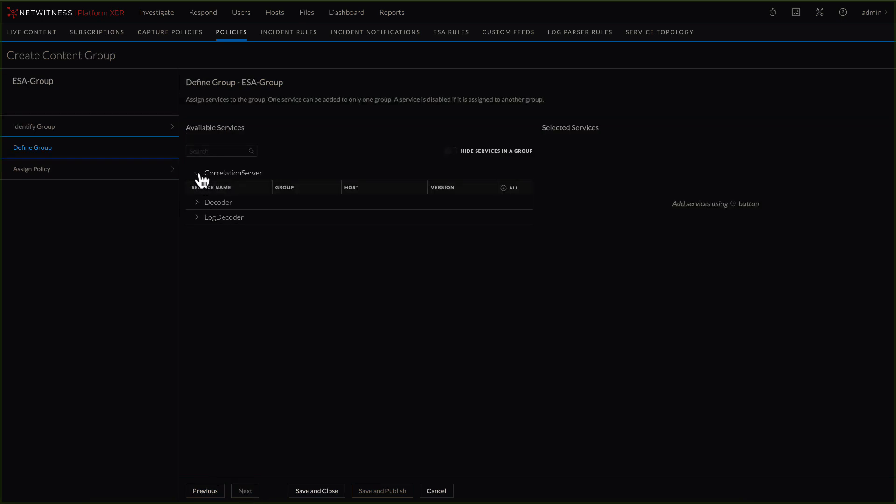
{"action": "left_click", "coordinate": [516, 206]}
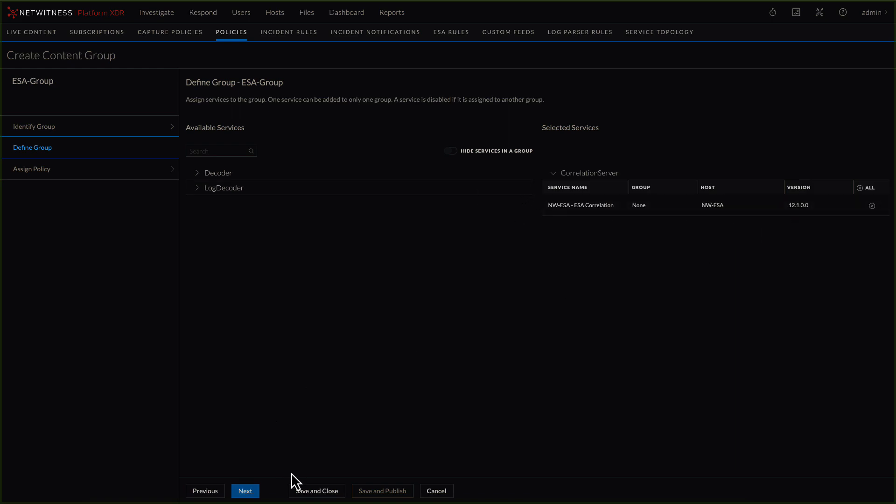
{"action": "left_click", "coordinate": [250, 491]}
{"action": "left_click", "coordinate": [317, 494]}
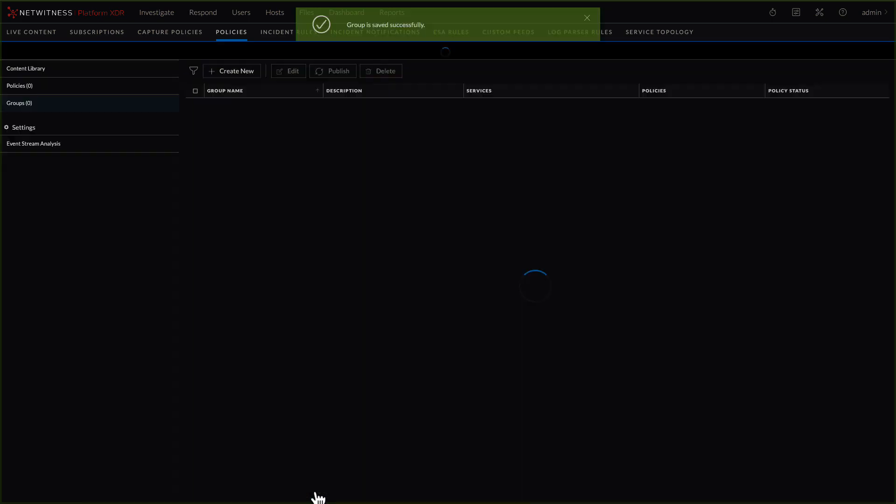
- Start a new content policy named ESA-Policy and proceed to its content definition
{"action": "left_click", "coordinate": [18, 88]}
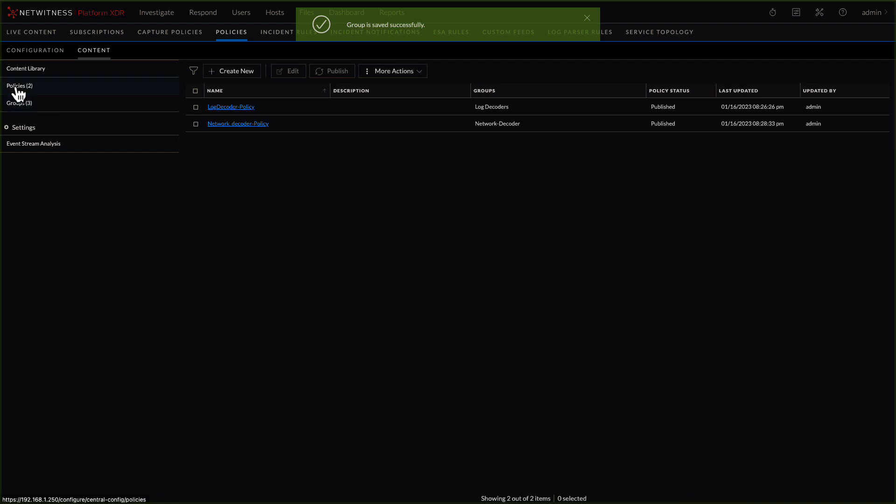
{"action": "left_click", "coordinate": [226, 75]}
{"action": "left_click", "coordinate": [229, 112]}
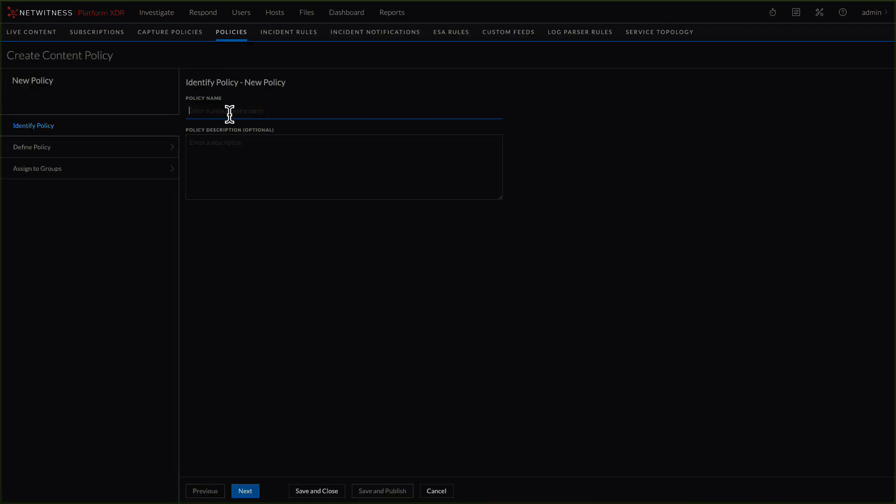
{"action": "type", "text": "ESA-Policy"}
{"action": "left_click", "coordinate": [246, 491]}
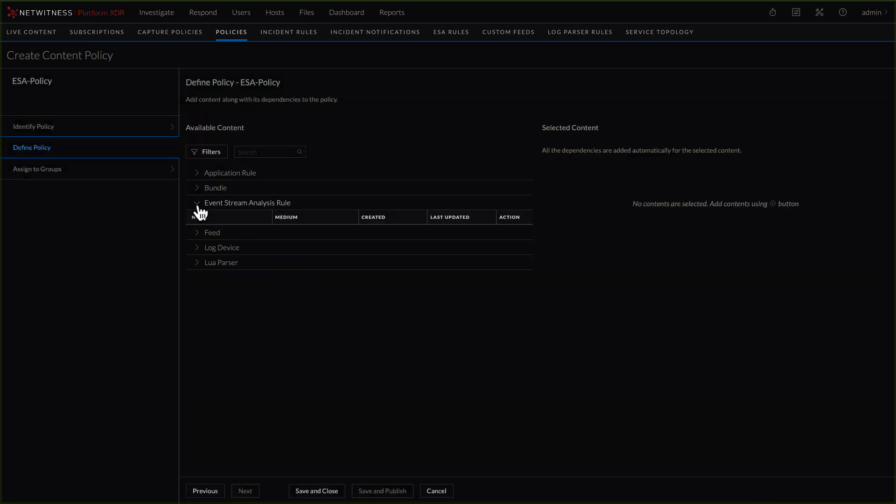
- Add the AWS Permissions Modified, BYOD Mobile Web Agent Detected and Detect Port Knocking Log event stream analysis rules to ESA-Policy
{"action": "scroll", "coordinate": [241, 297], "scroll_direction": "down", "scroll_amount": 20}
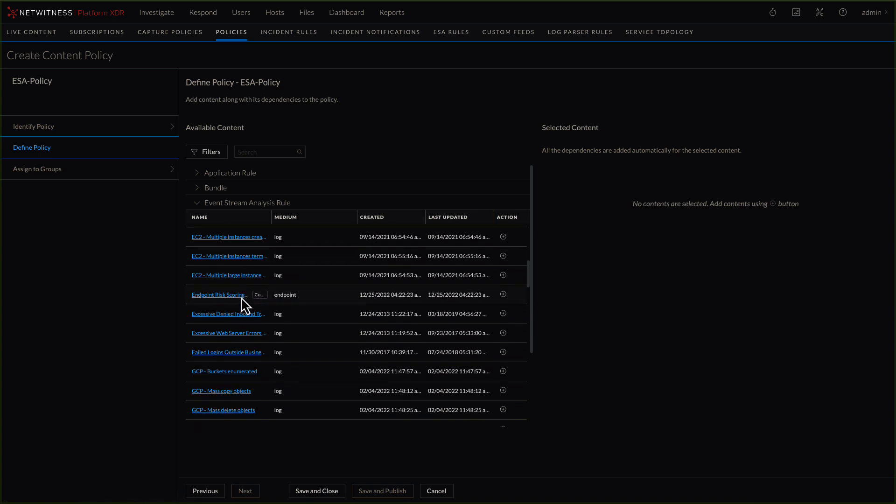
{"action": "scroll", "coordinate": [241, 296], "scroll_direction": "up", "scroll_amount": 20}
{"action": "left_click", "coordinate": [503, 312]}
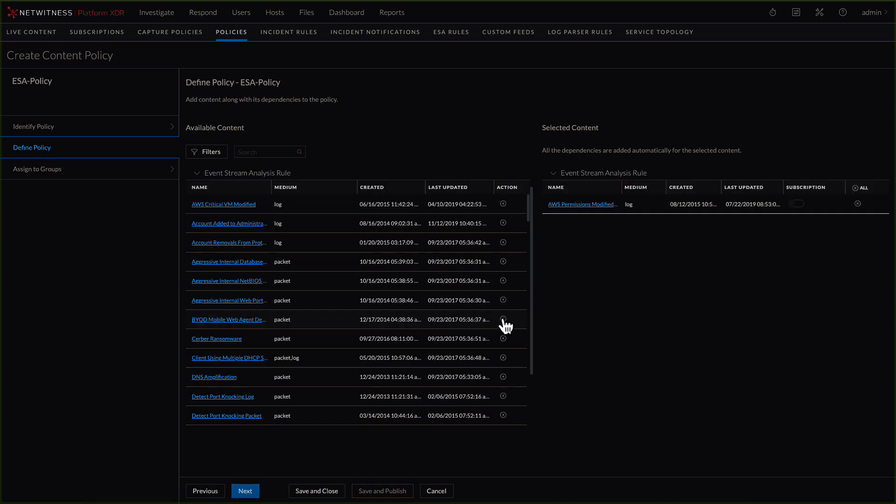
{"action": "left_click", "coordinate": [503, 320]}
{"action": "left_click", "coordinate": [504, 376]}
- Assign ESA-Policy to ESA-Group, save and publish it, and check its publishing status
{"action": "left_click", "coordinate": [246, 491]}
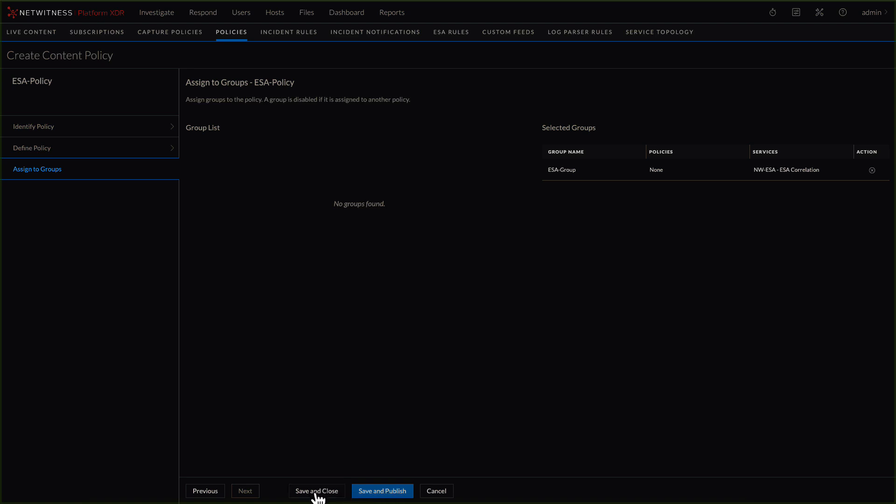
{"action": "left_click", "coordinate": [383, 491]}
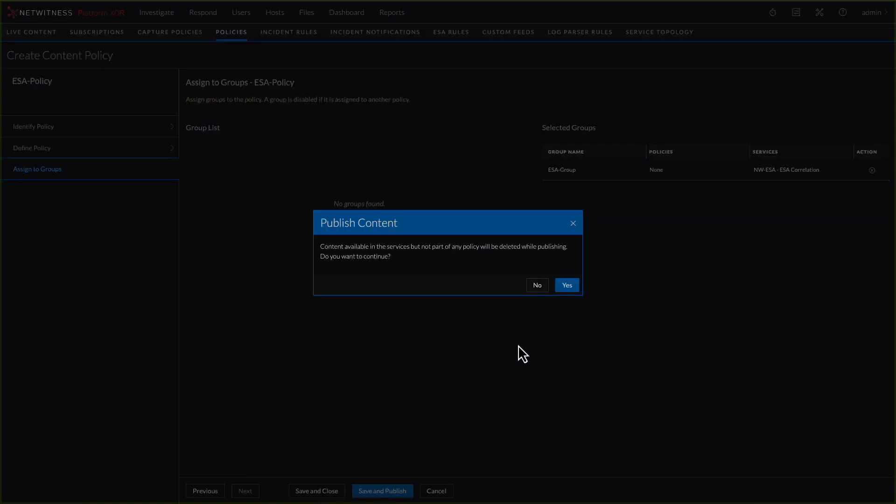
{"action": "left_click", "coordinate": [564, 285]}
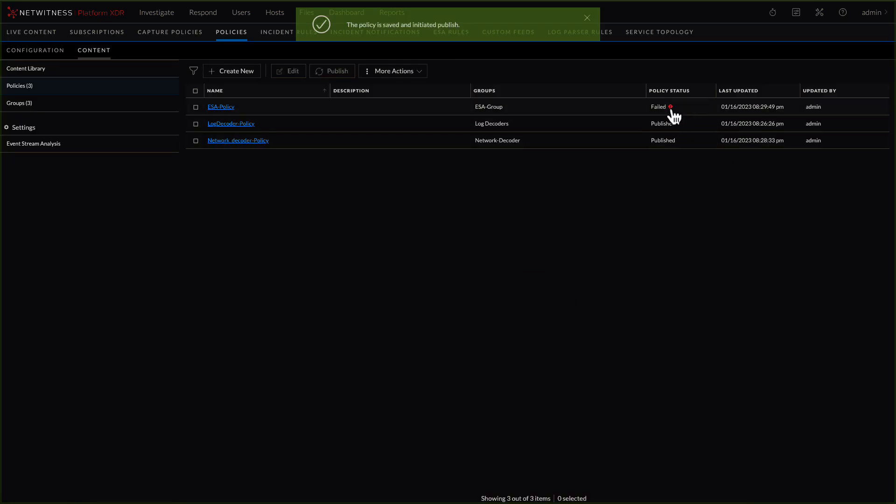
{"action": "mouse_move", "coordinate": [672, 110]}
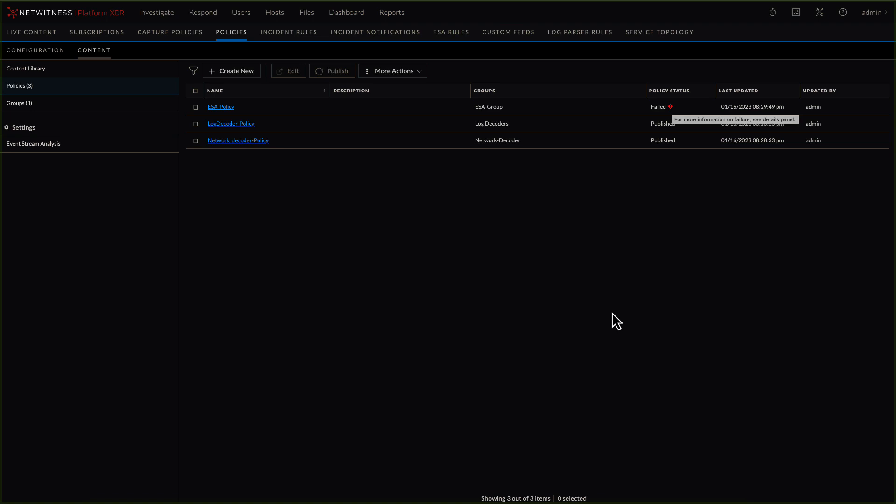
- Start a new event stream analysis rule deployment in ESA-Policy and name it ESA-Deployment
{"action": "left_click", "coordinate": [221, 109]}
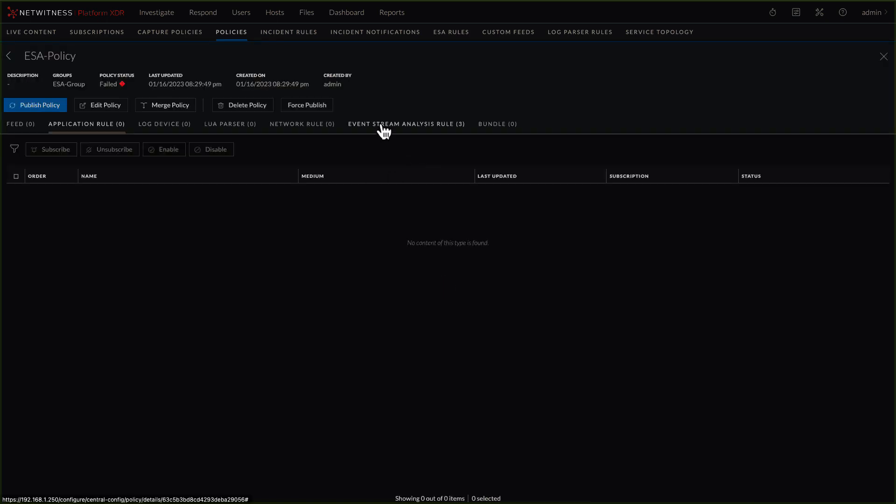
{"action": "left_click", "coordinate": [382, 127]}
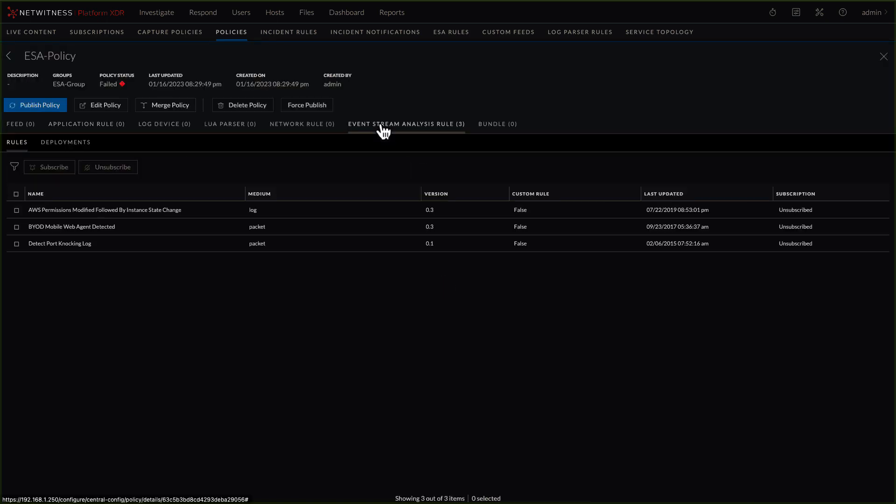
{"action": "left_click", "coordinate": [60, 151]}
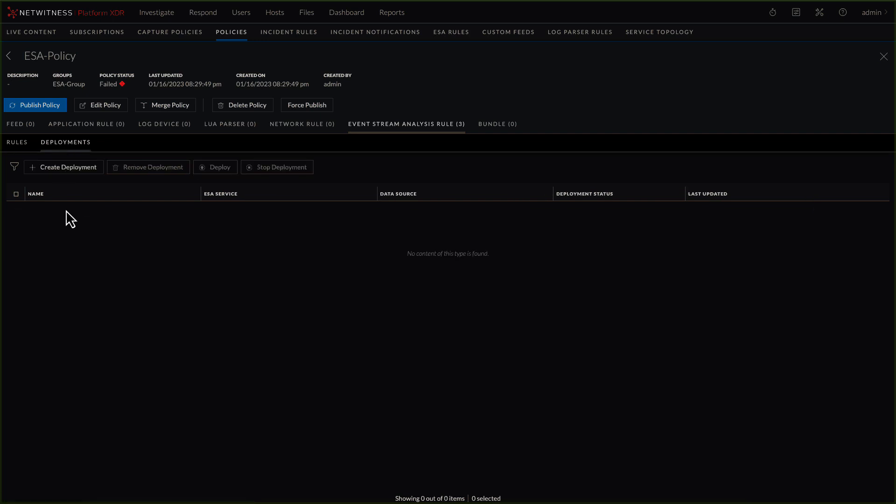
{"action": "left_click", "coordinate": [61, 168]}
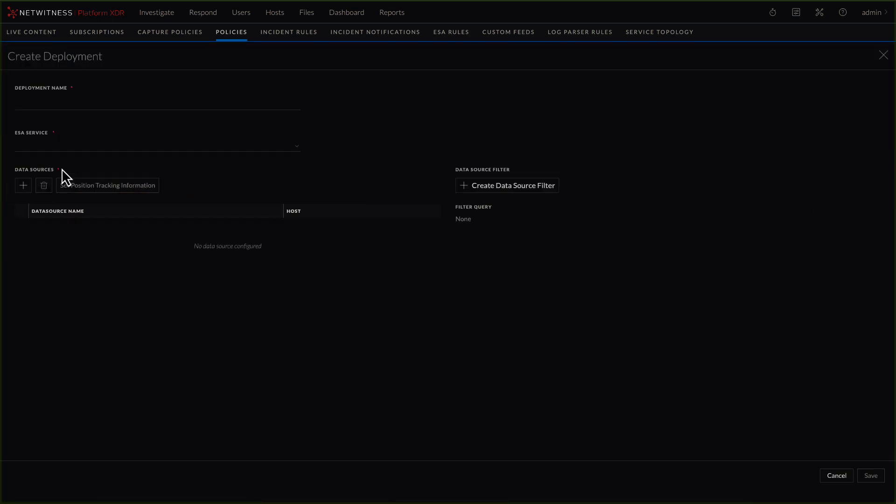
{"action": "left_click", "coordinate": [54, 105]}
{"action": "type", "text": "ESA-Deploymewnt"}
{"action": "key", "text": "Left"}
{"action": "key", "text": "Left"}
{"action": "key", "text": "BackSpace"}
- Set the deployment's ESA service to NW-ESA - ESA Correlation, add the NW-Conc - Concentrator data source and save it
{"action": "left_click", "coordinate": [46, 146]}
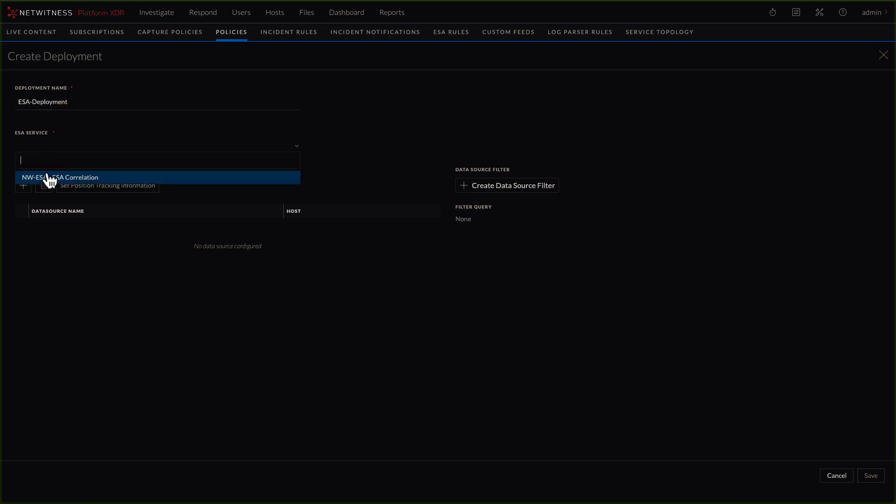
{"action": "left_click", "coordinate": [49, 177]}
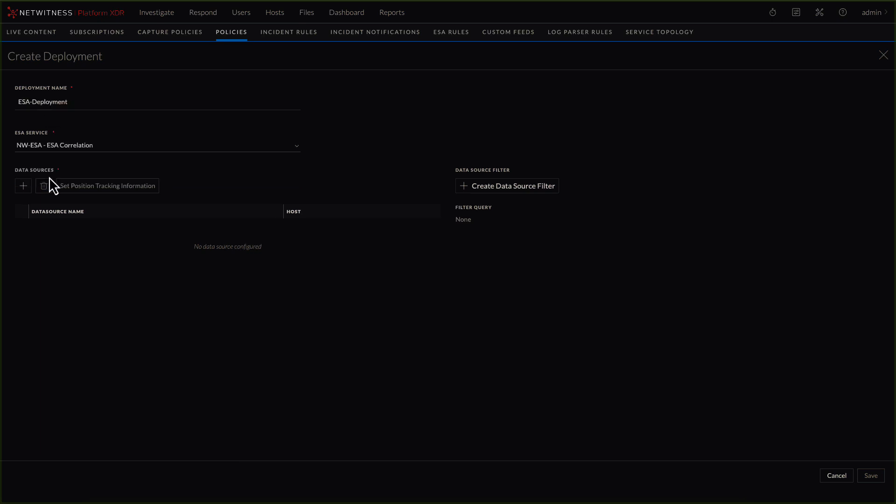
{"action": "left_click", "coordinate": [23, 186]}
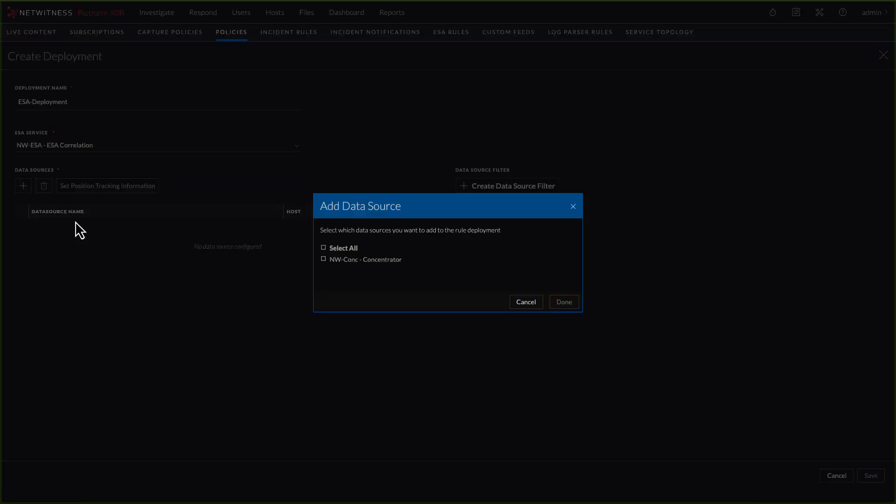
{"action": "left_click", "coordinate": [324, 260]}
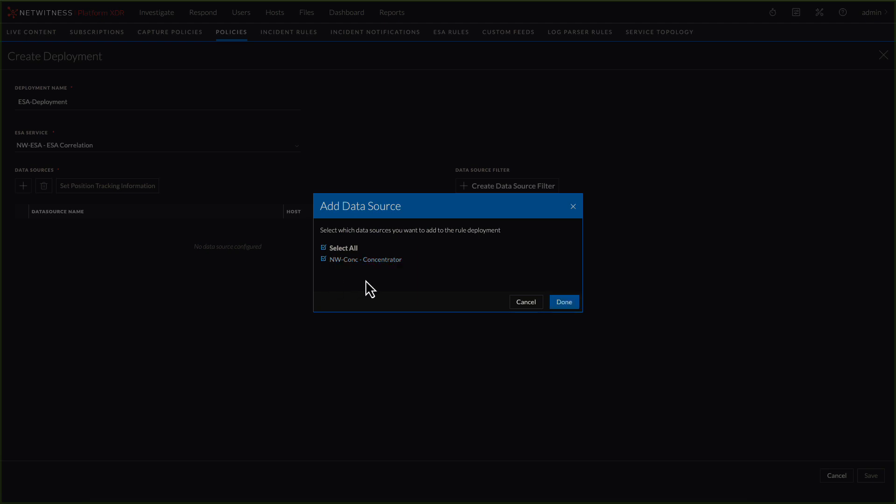
{"action": "left_click", "coordinate": [562, 303]}
{"action": "left_click", "coordinate": [872, 477]}
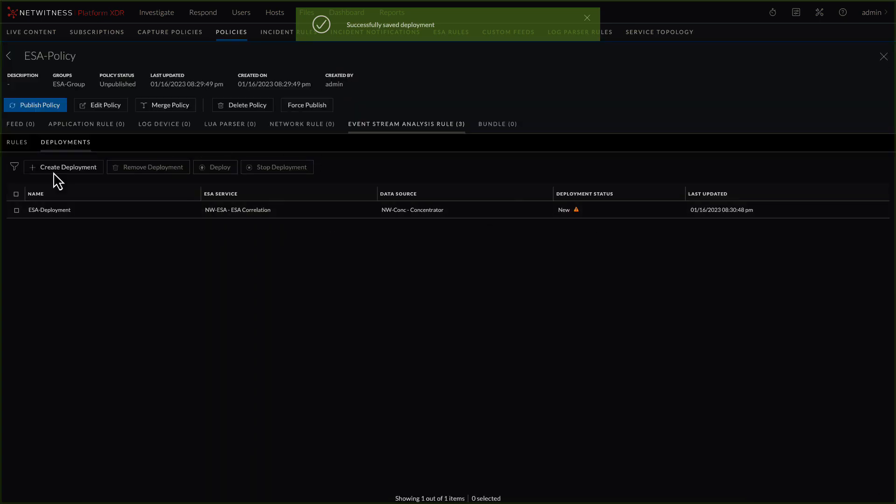
- Publish ESA-Policy from its details page and review its event stream analysis rules
{"action": "left_click", "coordinate": [24, 107]}
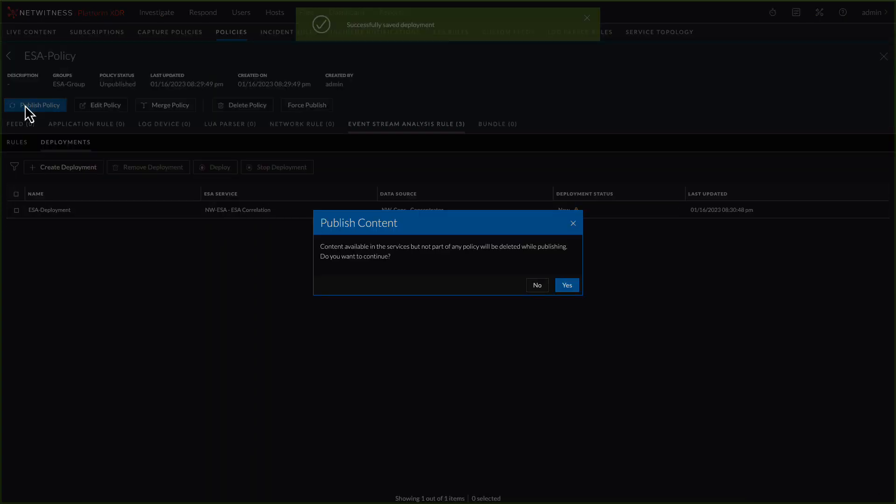
{"action": "left_click", "coordinate": [560, 285]}
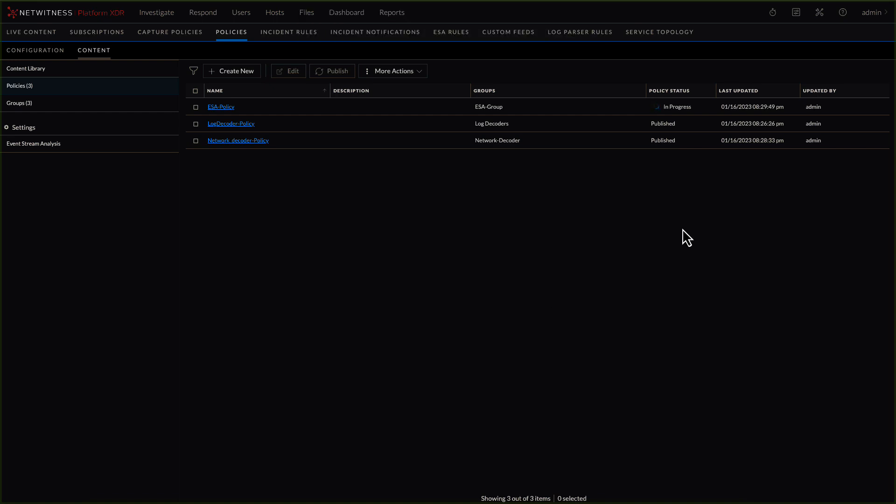
{"action": "left_click", "coordinate": [223, 108]}
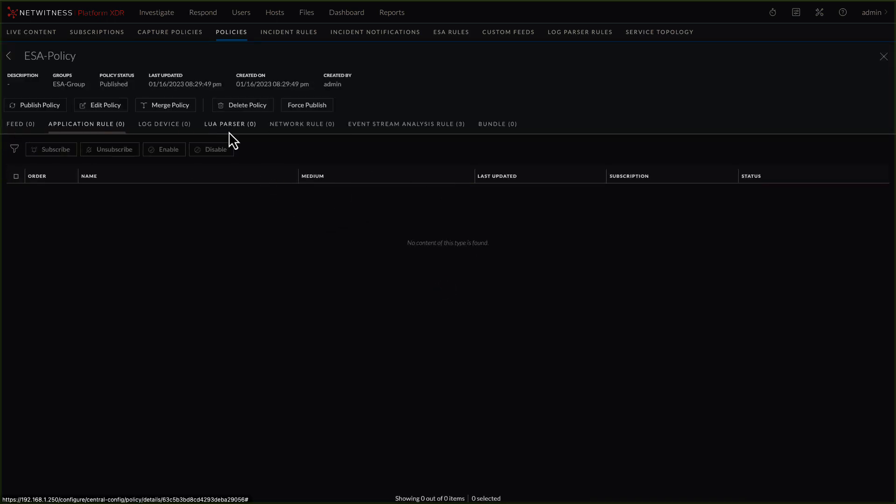
{"action": "left_click", "coordinate": [393, 134]}
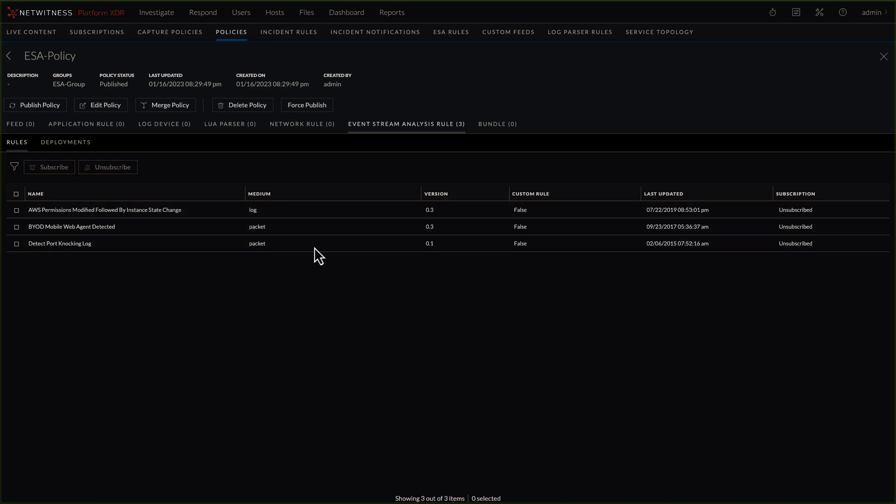
- Edit ESA-Policy to add the Client Using Multiple DHCP and Aggressive Internal NetBIOS rules, then save and publish it
{"action": "left_click", "coordinate": [105, 108]}
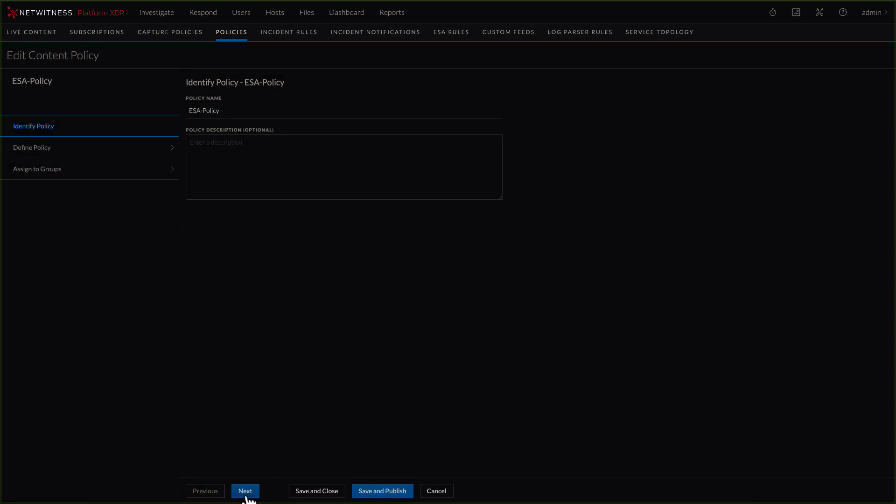
{"action": "left_click", "coordinate": [246, 494]}
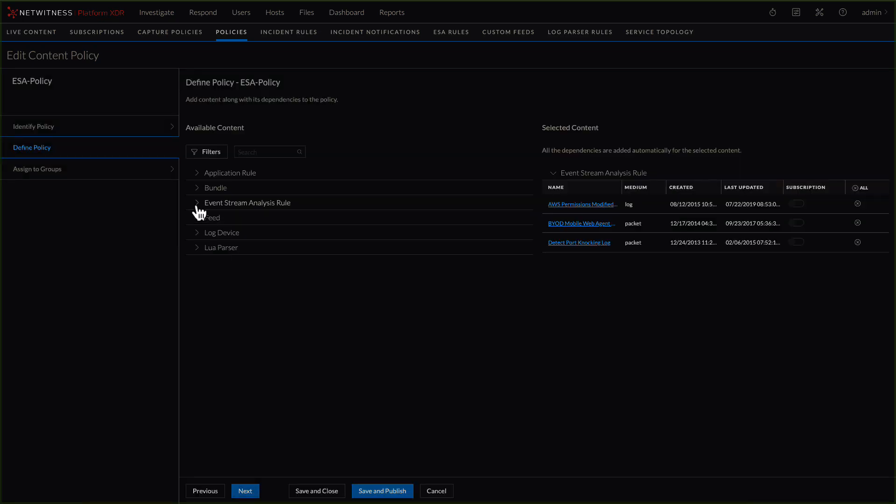
{"action": "left_click", "coordinate": [198, 203]}
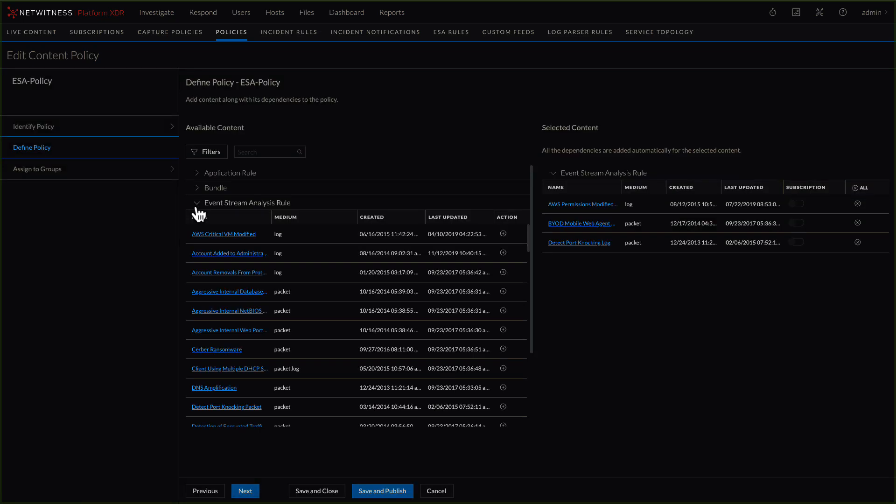
{"action": "left_click", "coordinate": [503, 369]}
{"action": "left_click", "coordinate": [502, 281]}
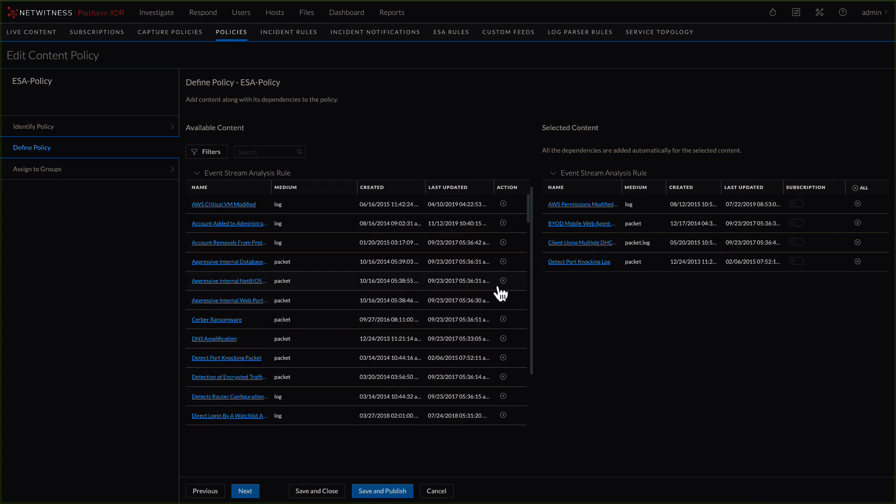
{"action": "left_click", "coordinate": [384, 493]}
{"action": "left_click", "coordinate": [566, 285]}
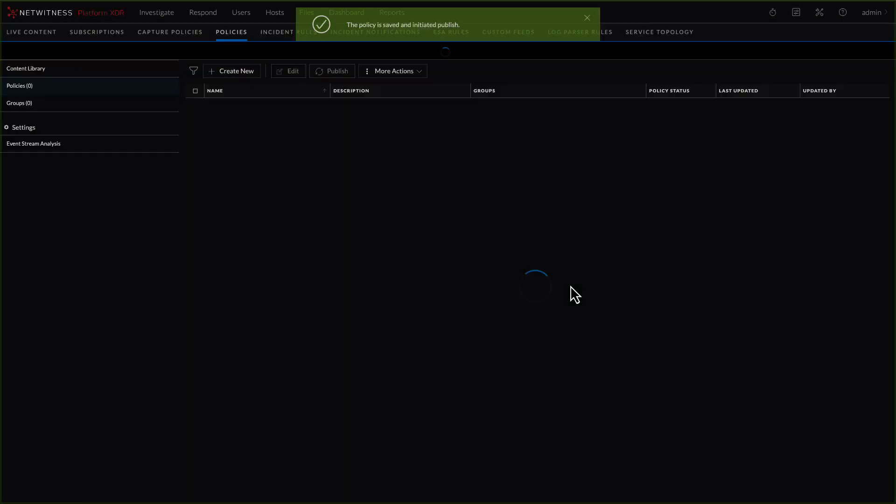
- Open ESA-Policy for editing, review its selected content and leave without saving
{"action": "left_click", "coordinate": [196, 108]}
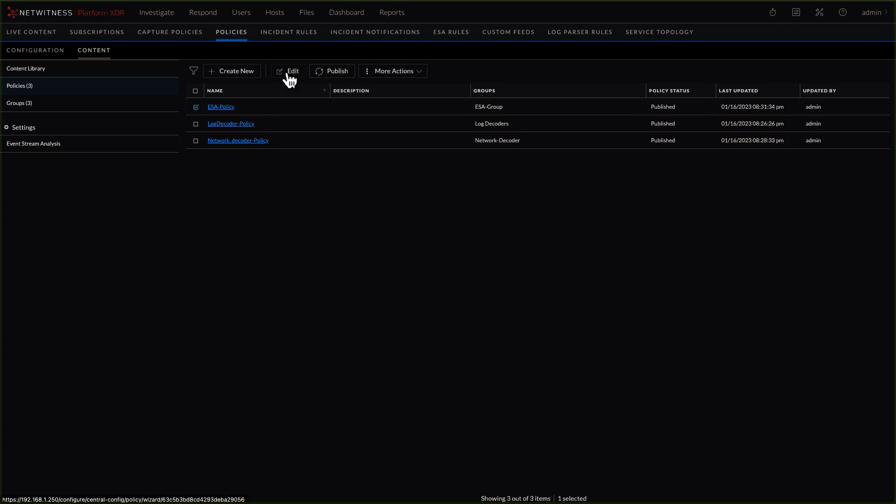
{"action": "left_click", "coordinate": [289, 76]}
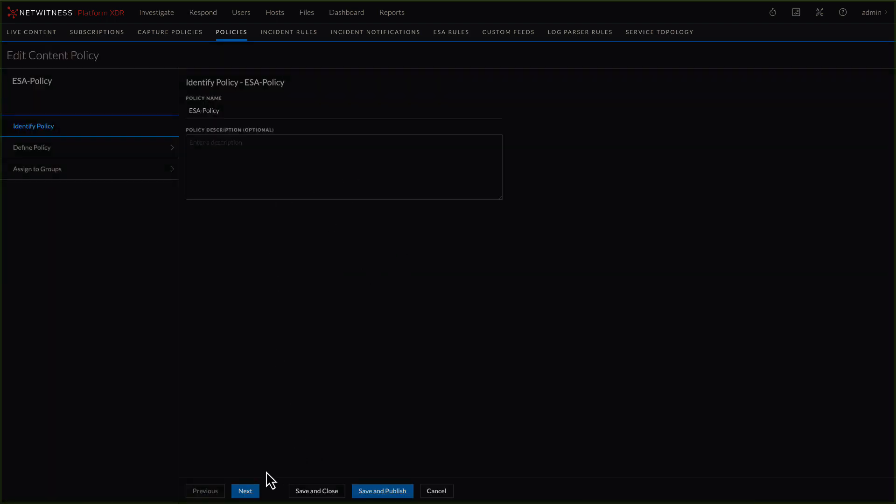
{"action": "left_click", "coordinate": [246, 491]}
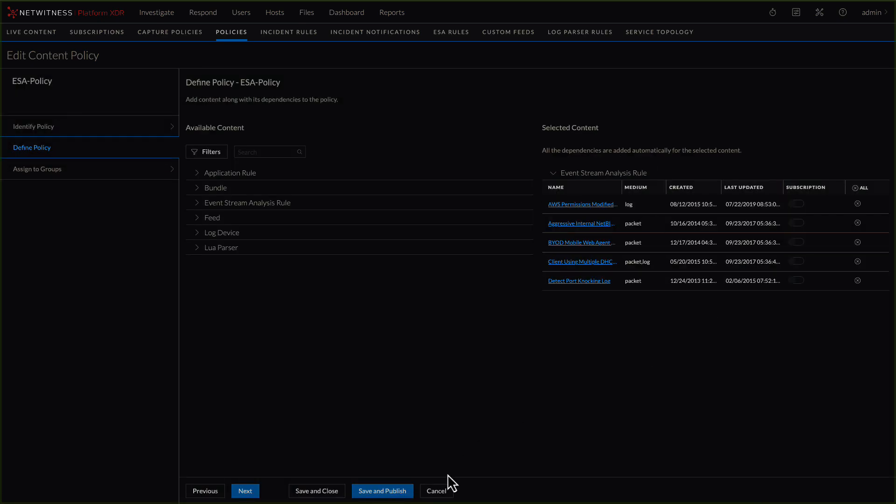
{"action": "left_click", "coordinate": [439, 492]}
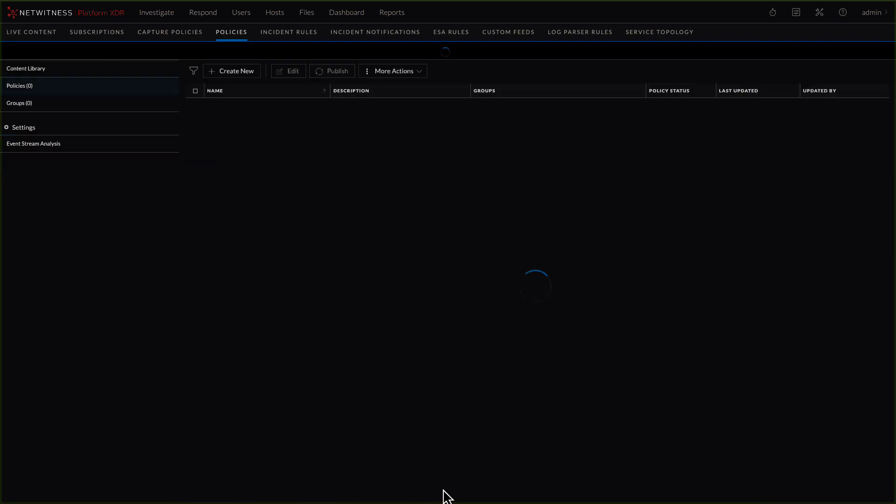
- Browse the application rules and log devices in the content library, and inspect the log device import options without importing anything
{"action": "left_click", "coordinate": [29, 70]}
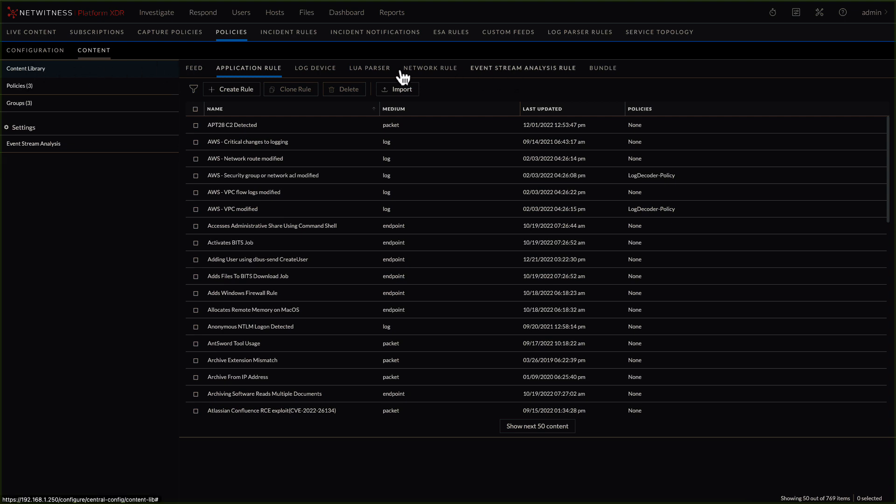
{"action": "left_click", "coordinate": [322, 71]}
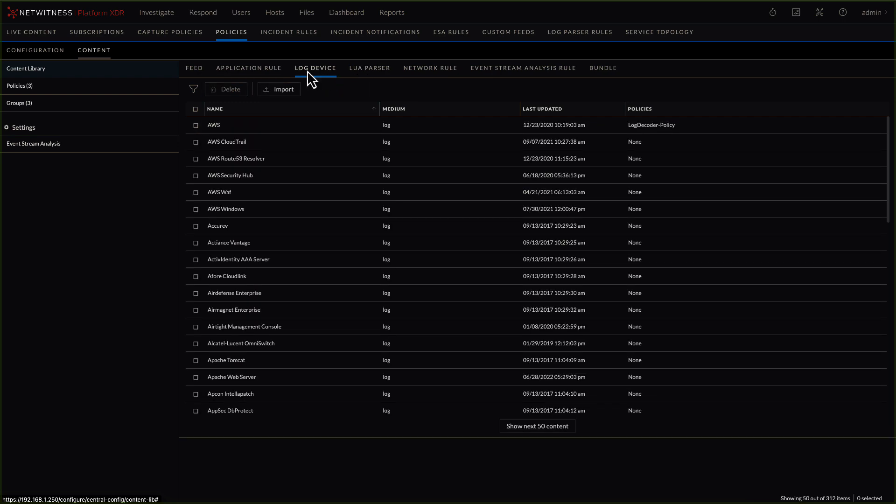
{"action": "left_click", "coordinate": [240, 73]}
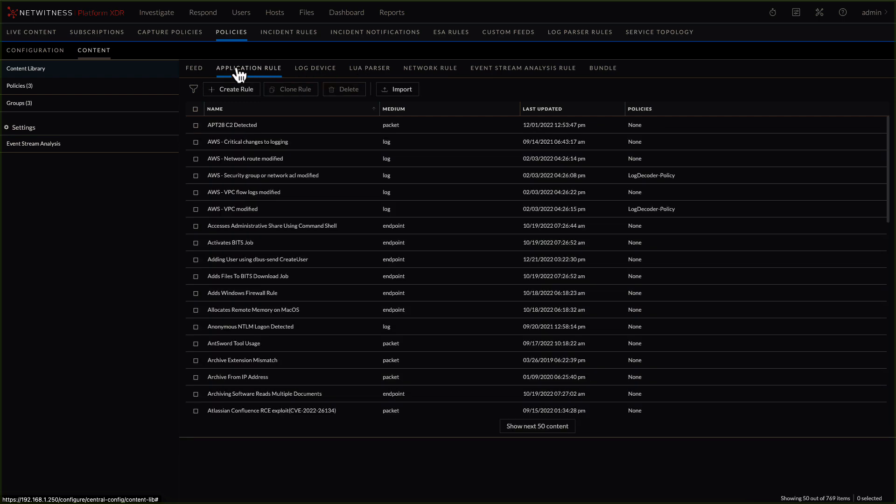
{"action": "left_click", "coordinate": [316, 70]}
{"action": "left_click", "coordinate": [283, 91]}
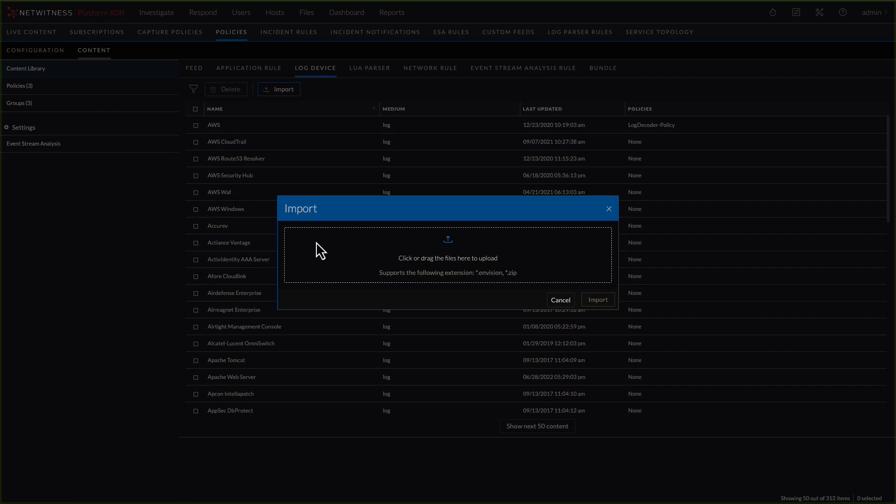
{"action": "left_click", "coordinate": [562, 303]}
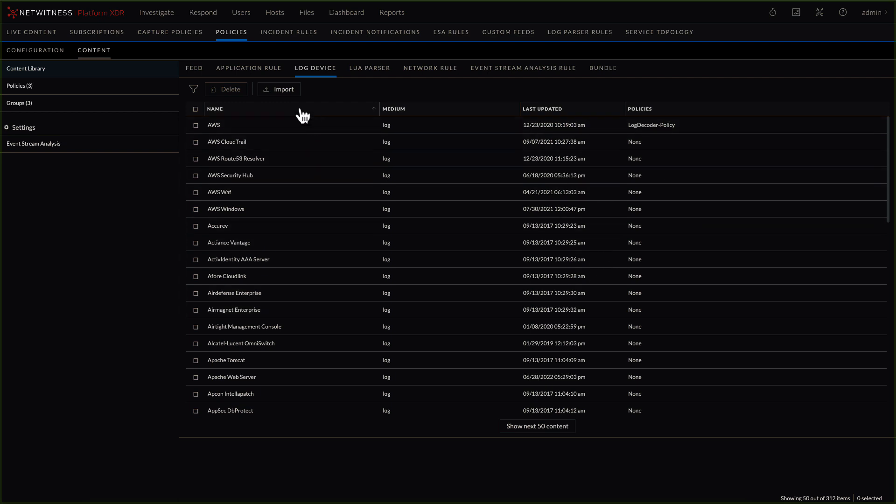
- Inspect the settings for creating a new application rule in the content library, and leave without saving a rule
{"action": "left_click", "coordinate": [238, 74]}
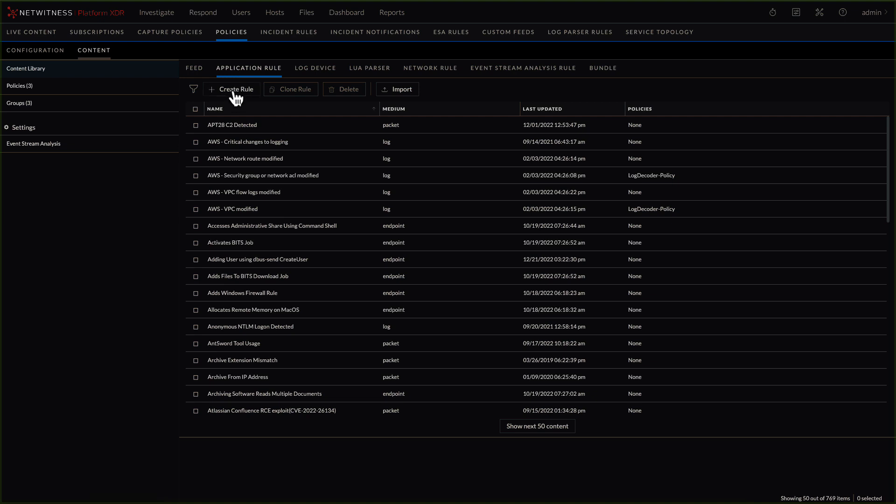
{"action": "left_click", "coordinate": [236, 90]}
{"action": "scroll", "coordinate": [423, 236], "scroll_direction": "down", "scroll_amount": 1}
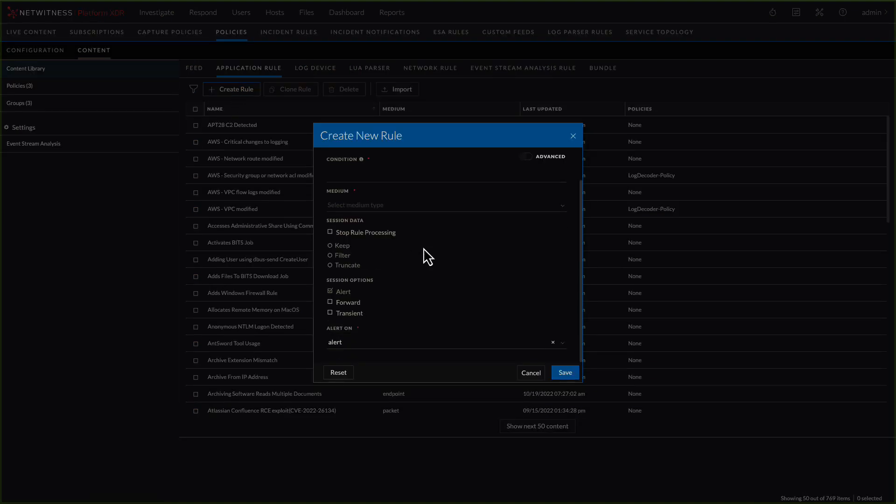
{"action": "scroll", "coordinate": [424, 248], "scroll_direction": "up", "scroll_amount": 1}
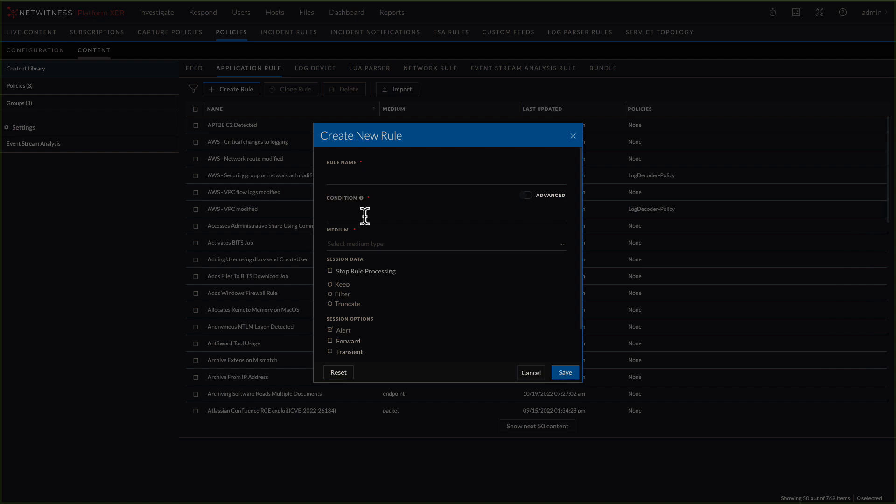
{"action": "left_click", "coordinate": [531, 374]}
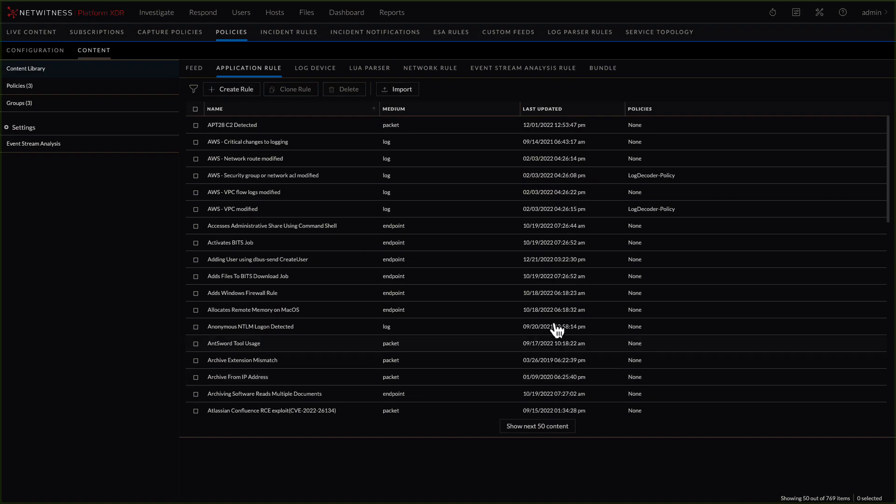
- Open the NW-PK - Decoder service configuration and review its application rules, general settings and parsers configuration
{"action": "left_click", "coordinate": [820, 14]}
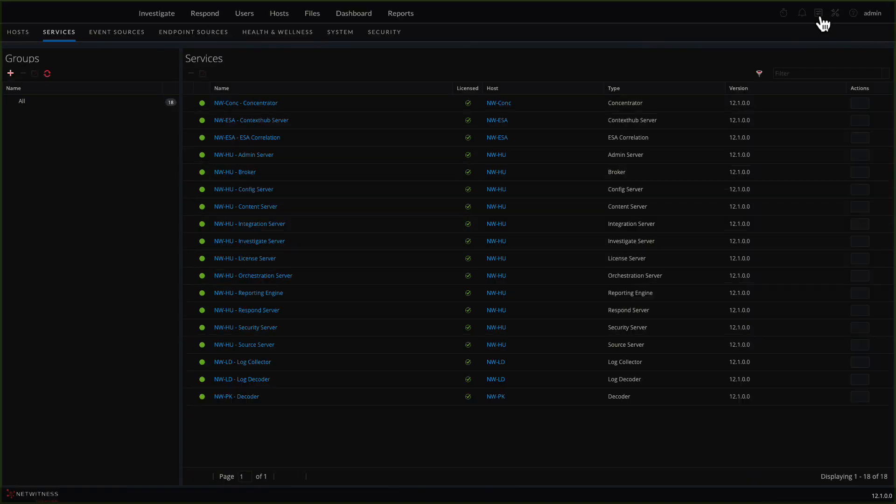
{"action": "left_click", "coordinate": [248, 400]}
{"action": "left_click", "coordinate": [162, 57]}
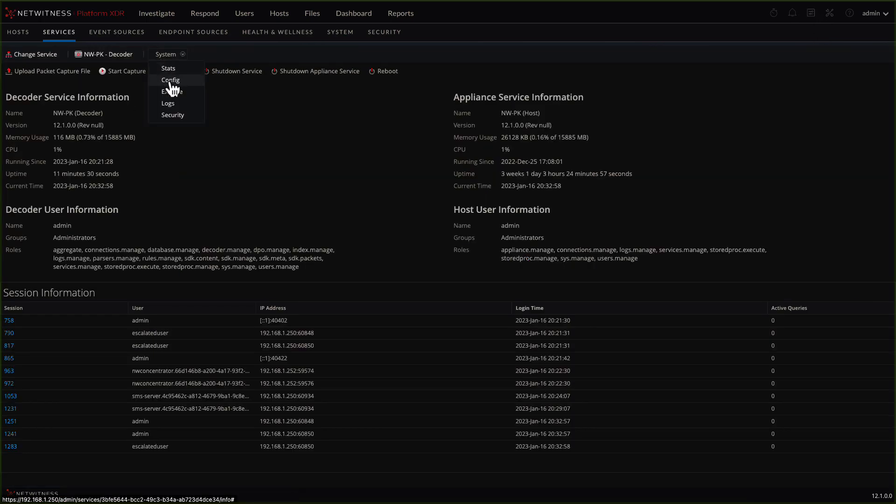
{"action": "left_click", "coordinate": [170, 81]}
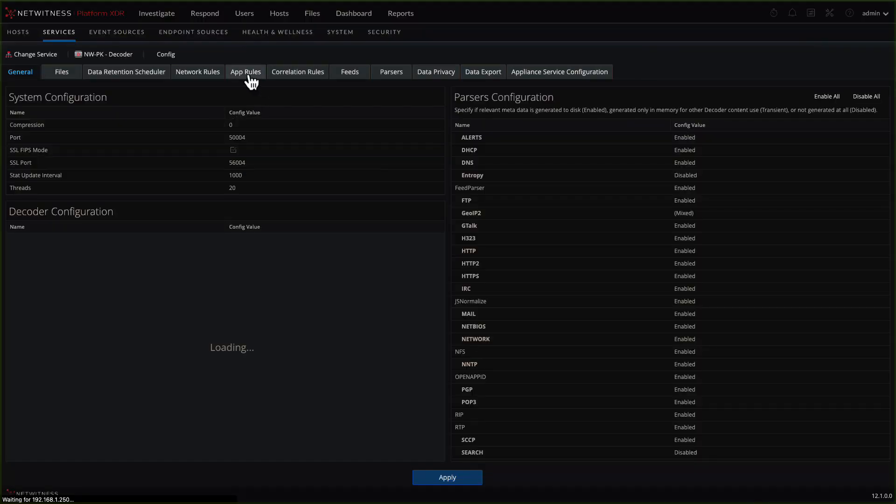
{"action": "left_click", "coordinate": [247, 73]}
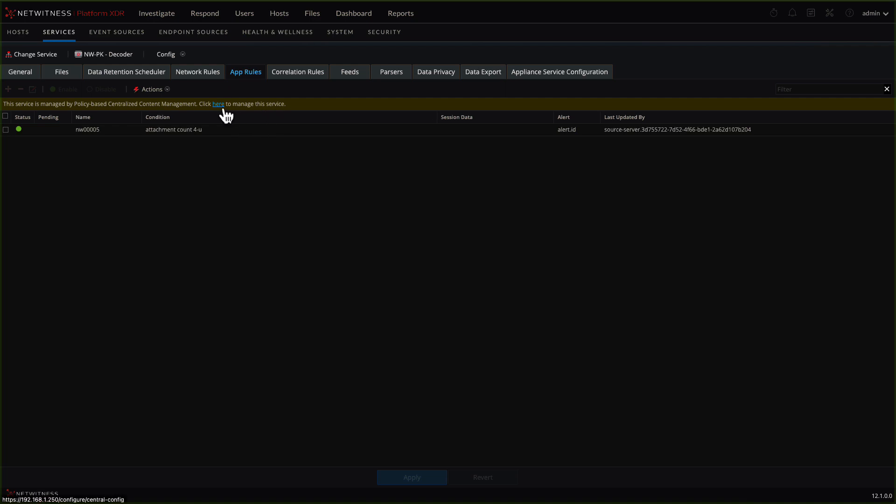
{"action": "left_click", "coordinate": [21, 74]}
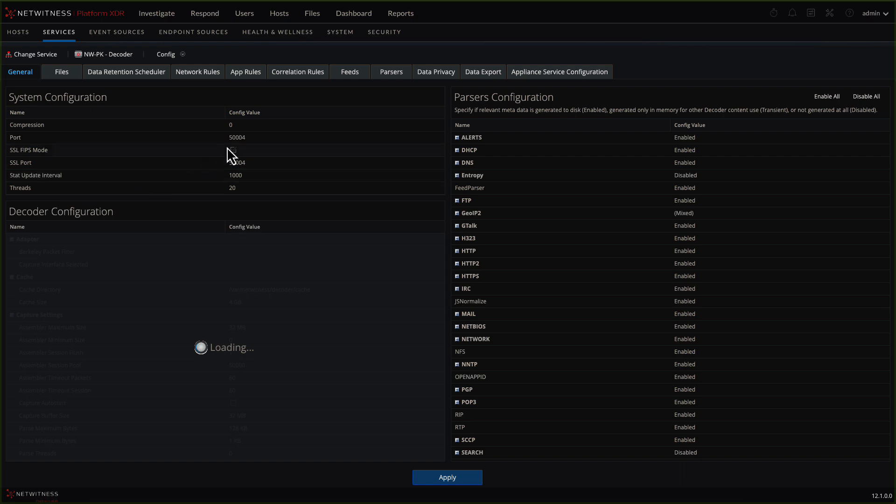
{"action": "scroll", "coordinate": [572, 246], "scroll_direction": "down", "scroll_amount": 4}
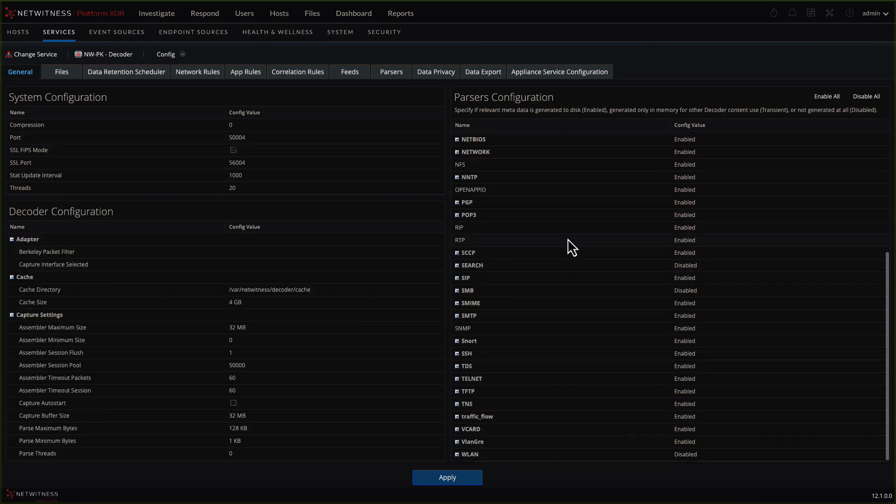
- Switch to the NW-LD - Log Decoder service and view its configuration, including the service parsers
{"action": "left_click", "coordinate": [40, 54]}
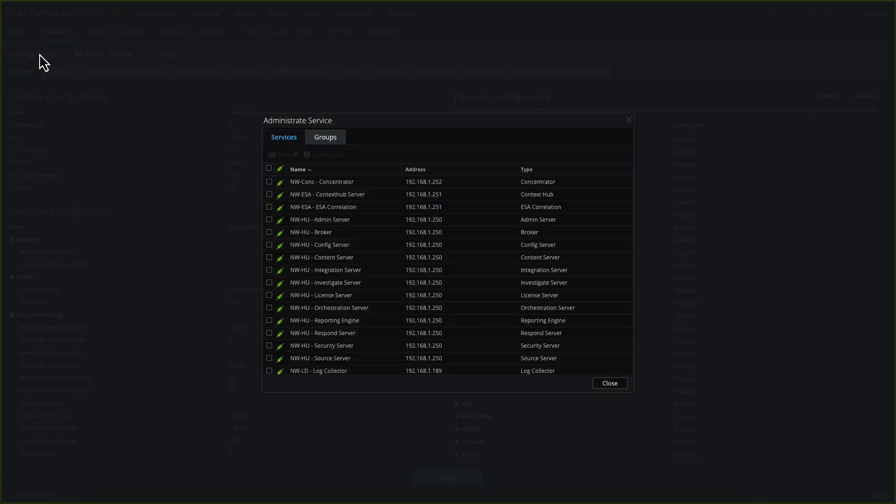
{"action": "scroll", "coordinate": [337, 365], "scroll_direction": "down", "scroll_amount": 1}
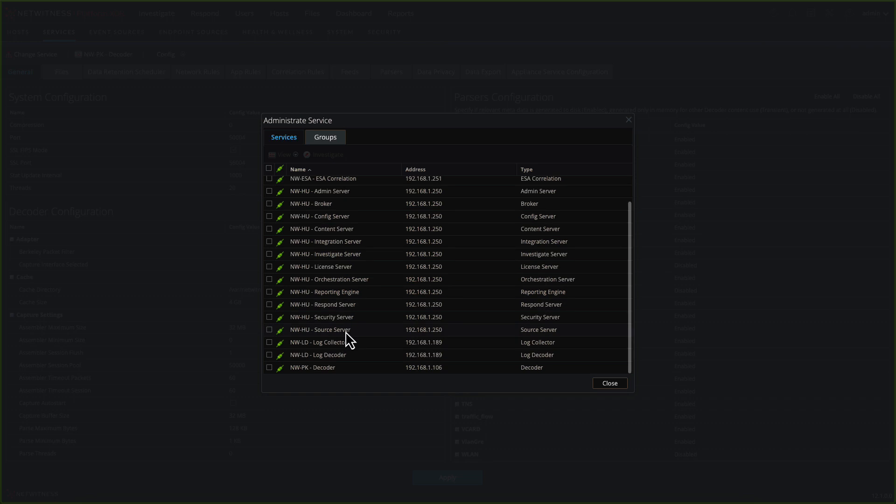
{"action": "left_click", "coordinate": [272, 356]}
{"action": "left_click", "coordinate": [282, 155]}
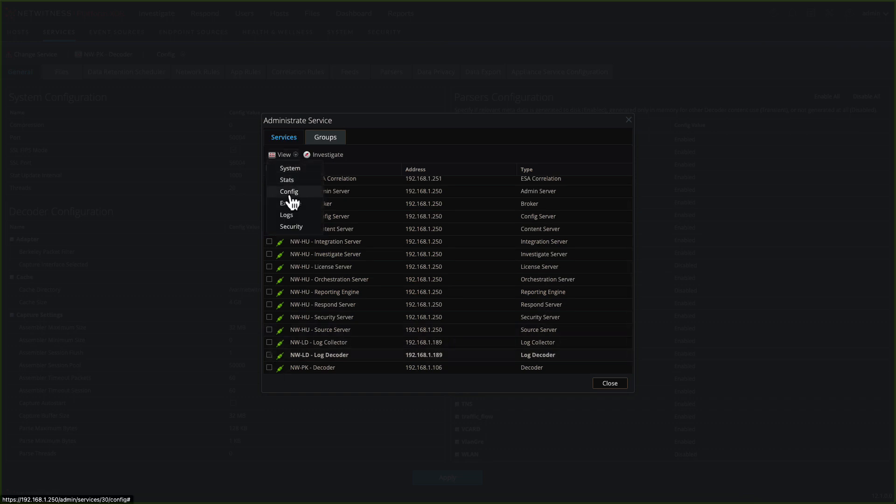
{"action": "left_click", "coordinate": [288, 204]}
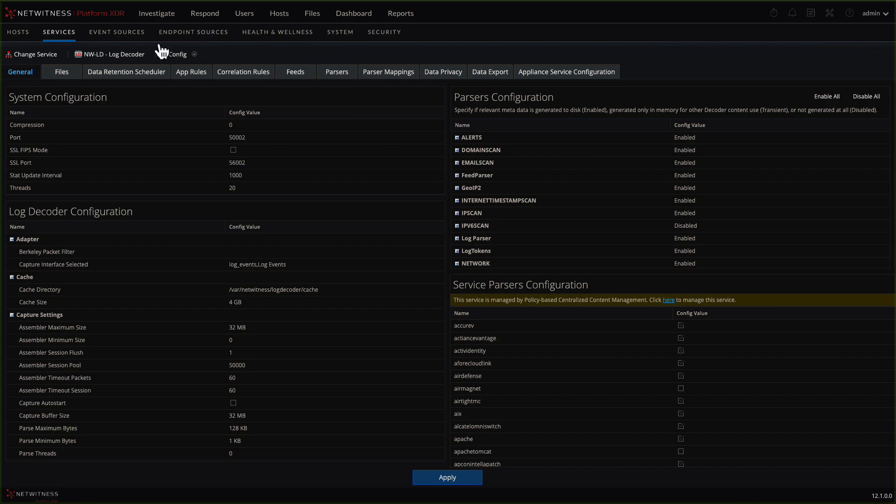
- Return to the list of centrally managed content policies
{"action": "left_click", "coordinate": [811, 13]}
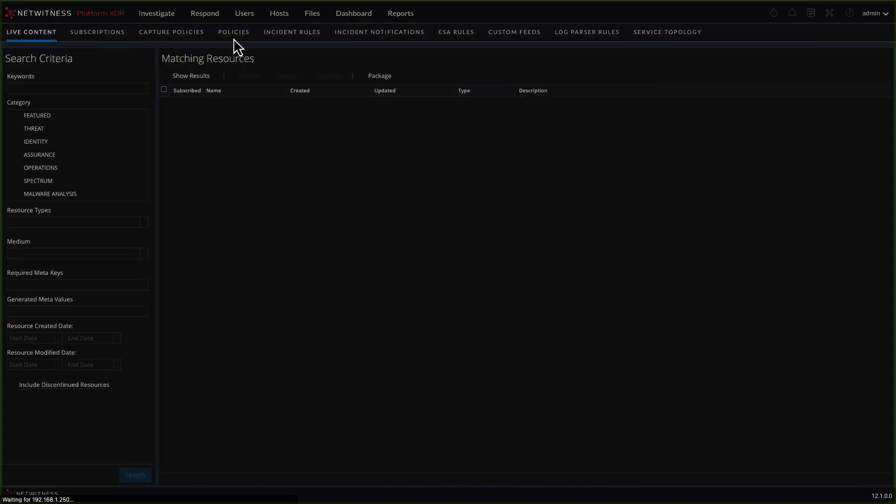
{"action": "left_click", "coordinate": [233, 35]}
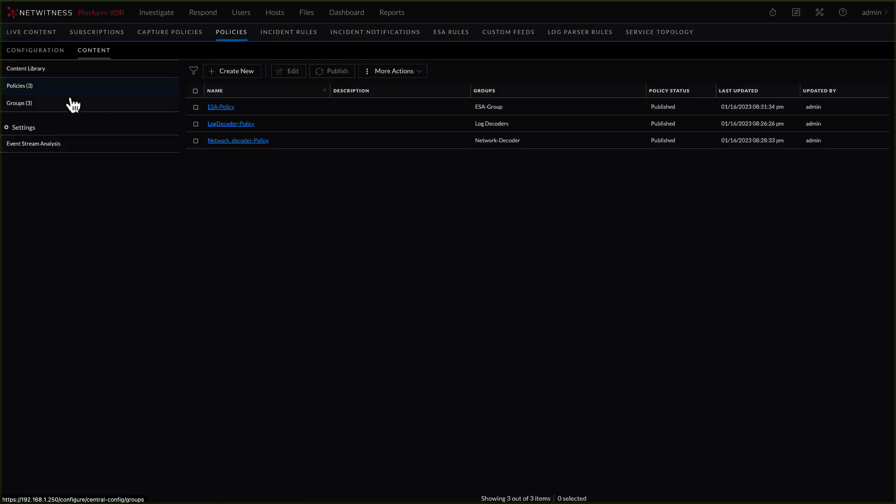